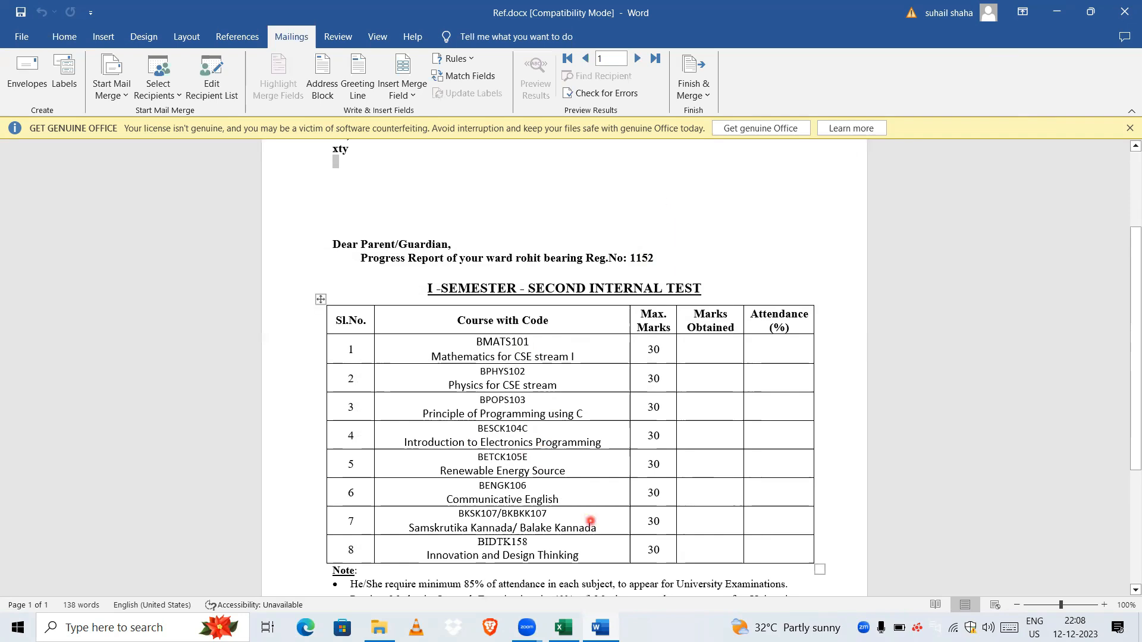
Switch to the Excel student list and review the registration, name, address, marks and attendance columns on Sheet1, then return to Word.
left_click(566, 634)
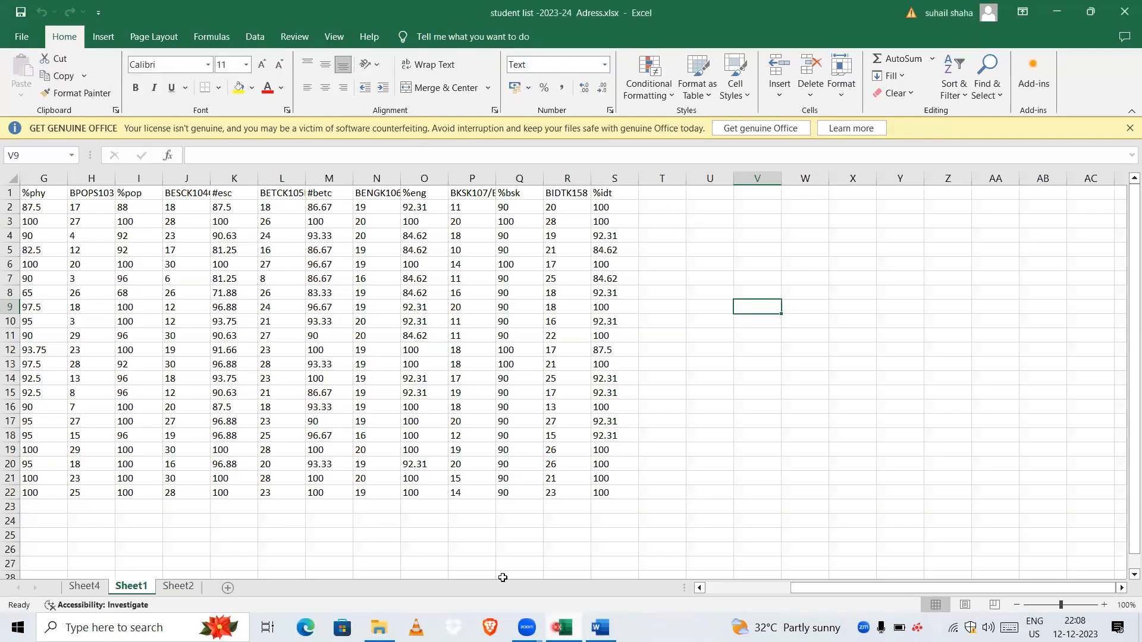
scroll(214, 416, "left", 3)
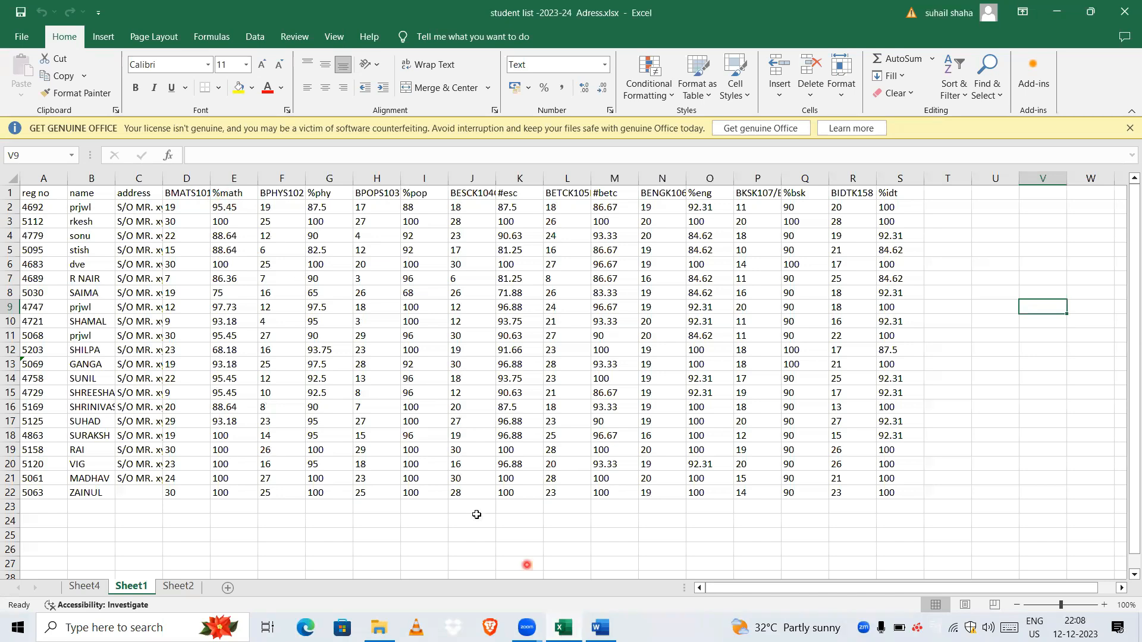
key("alt+Tab")
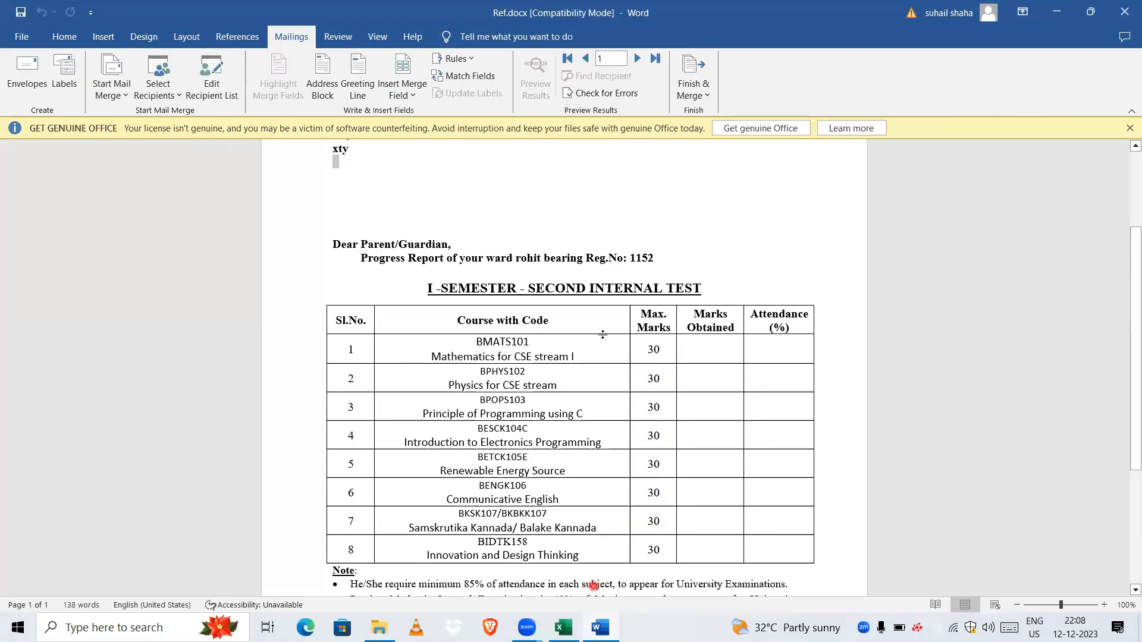
Fill in the letter's reference line with Ref 1152 and the date 12/12/2023.
scroll(603, 335, "up", 4)
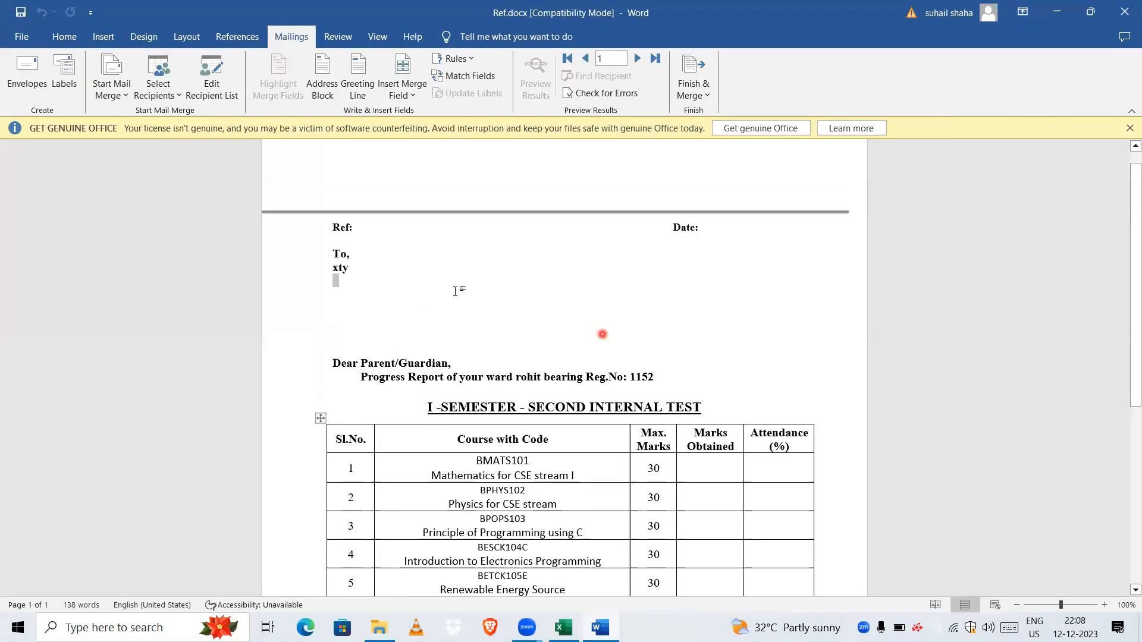
left_click(366, 227)
type("1152")
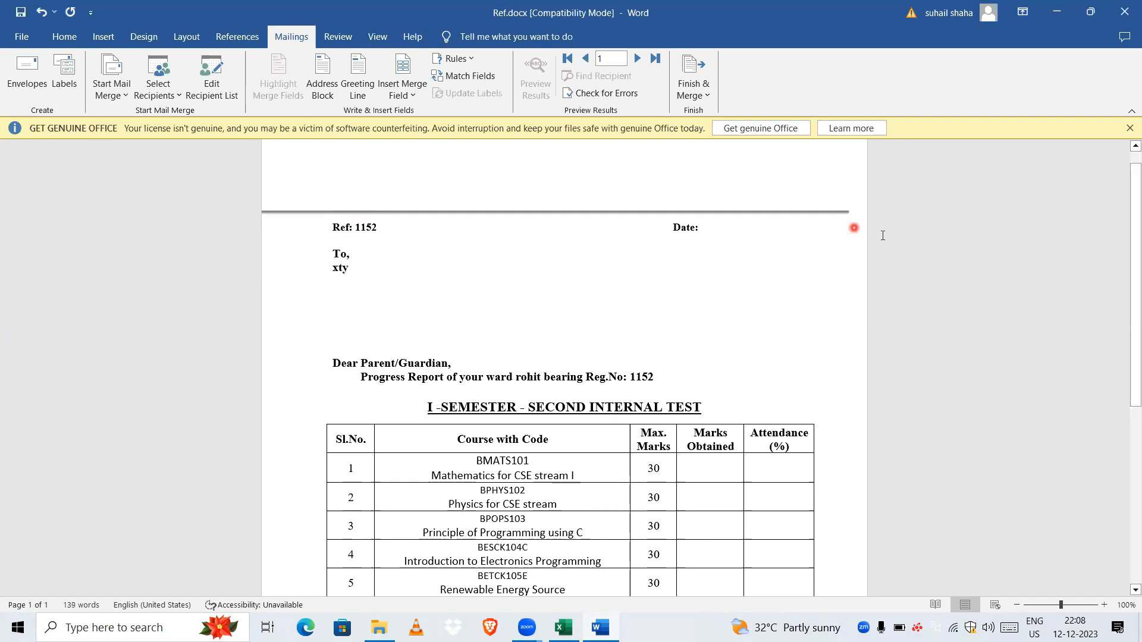
left_click(724, 226)
type("12/12/2023")
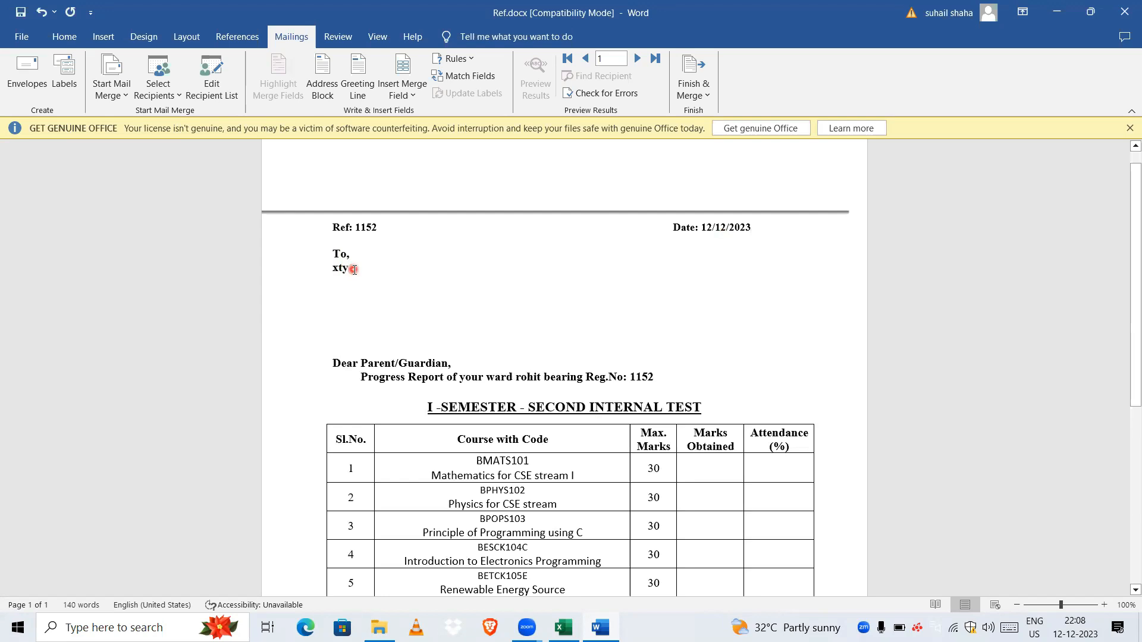
Delete the placeholder addressee under "To," and check the address column in the Excel student list.
key("BackSpace")
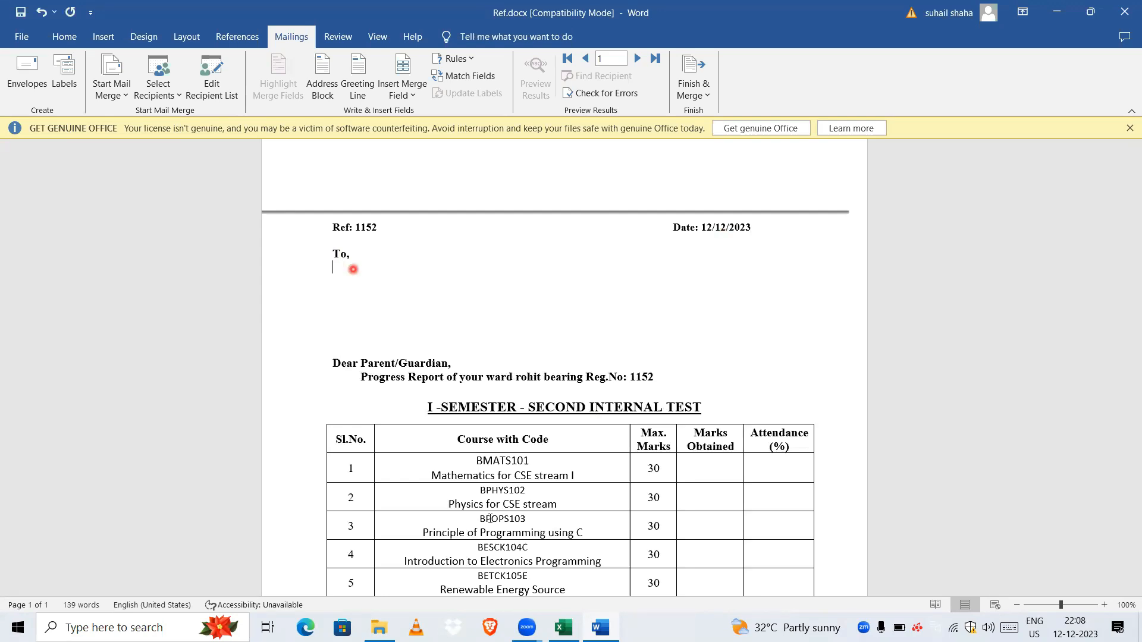
mouse_move(564, 628)
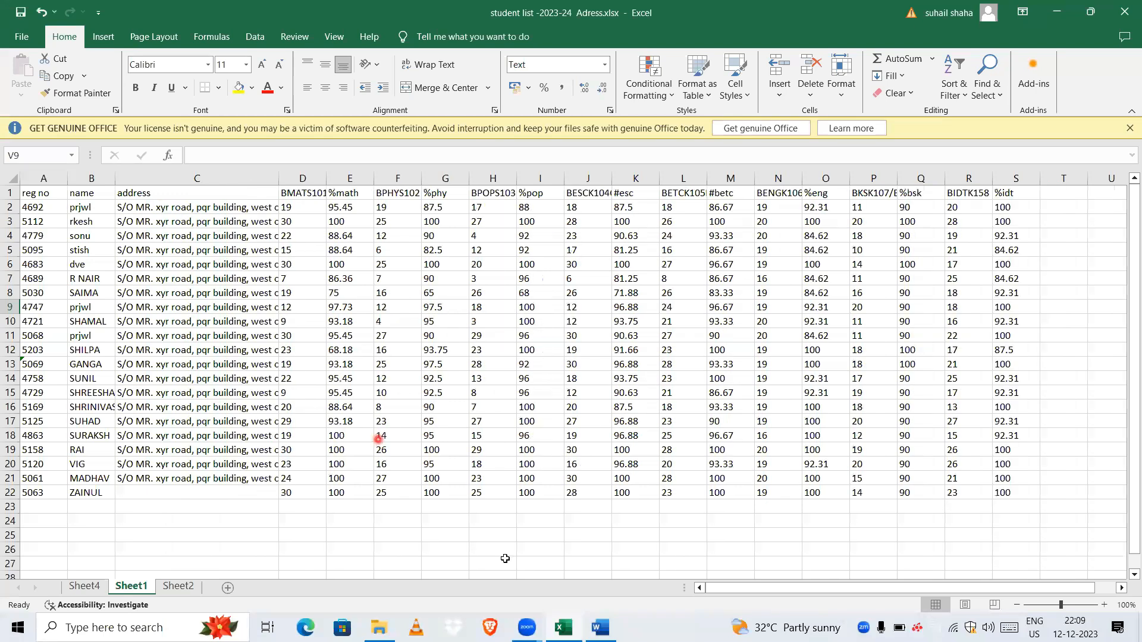
left_click(600, 628)
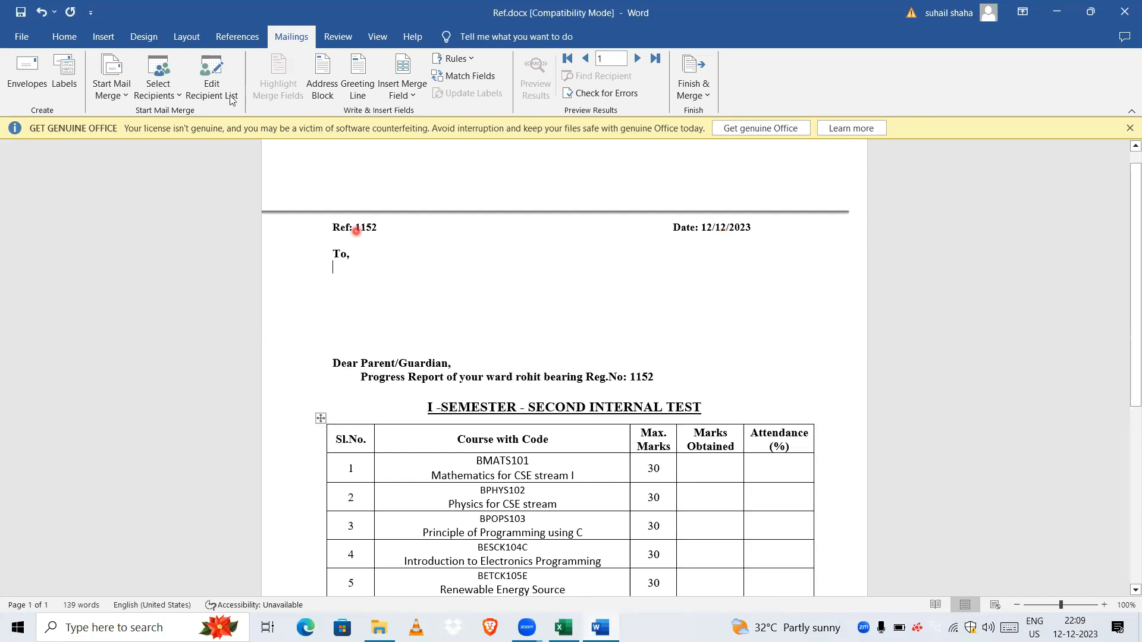
Use the student list workbook in Downloads as the existing recipient list, choosing the Sheet1$ table with the first row as column headers.
left_click(170, 95)
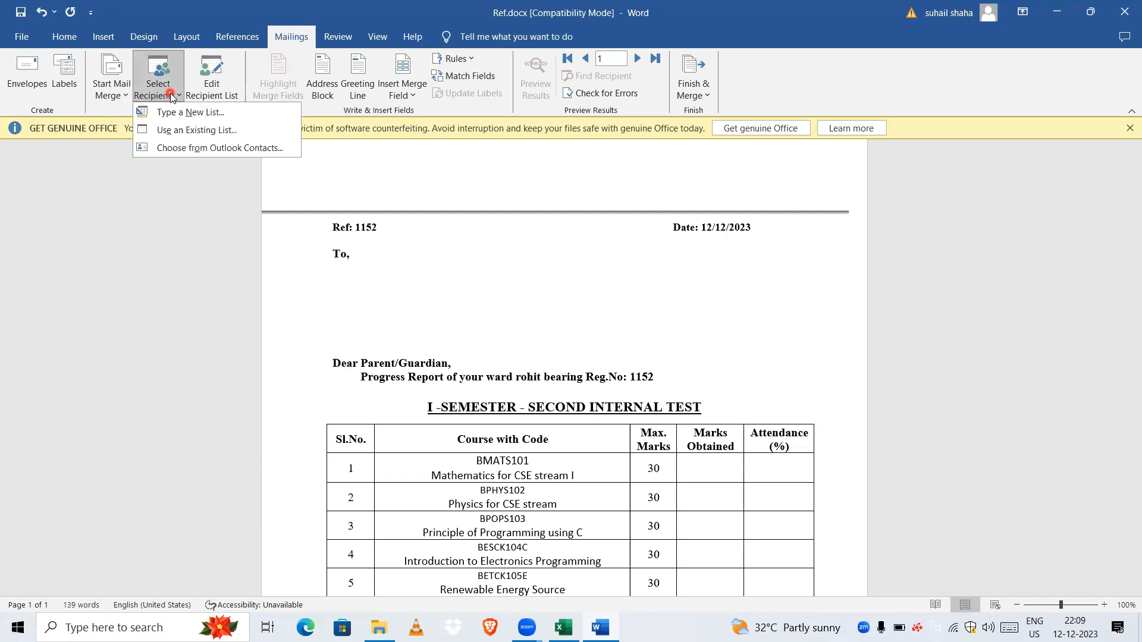
left_click(170, 131)
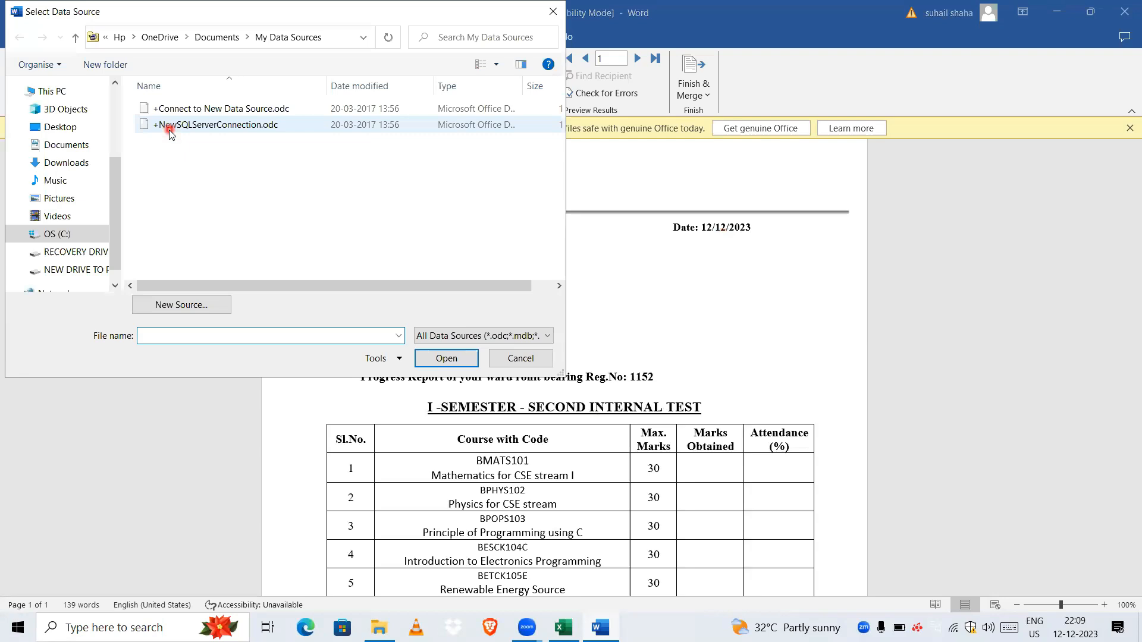
left_click(81, 168)
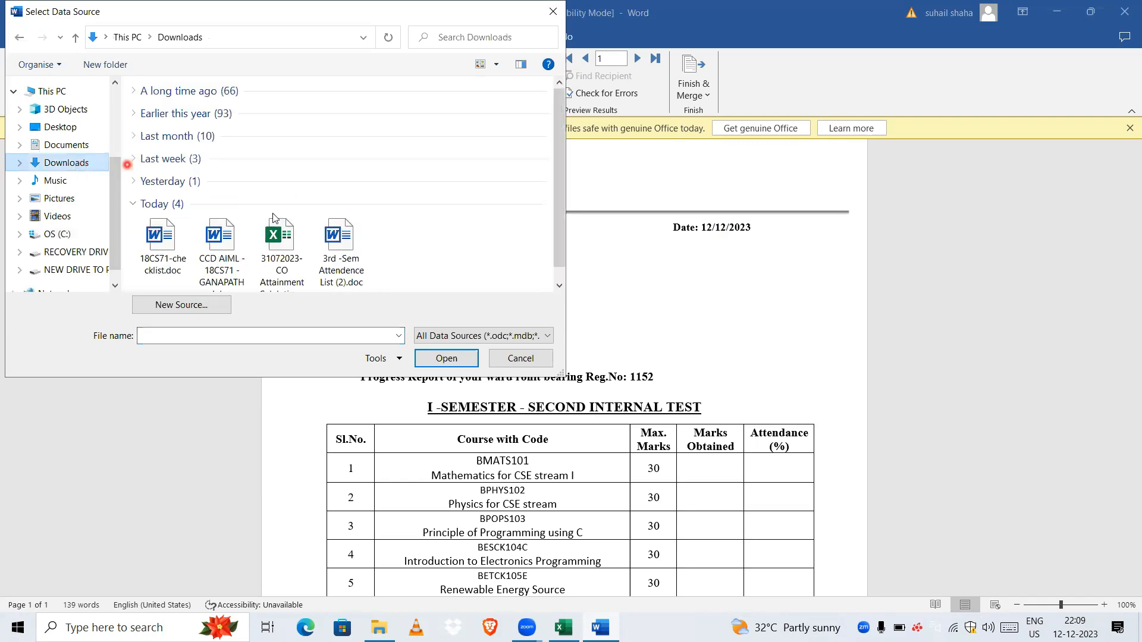
scroll(273, 217, "down", 2)
left_click(222, 239)
left_click(455, 359)
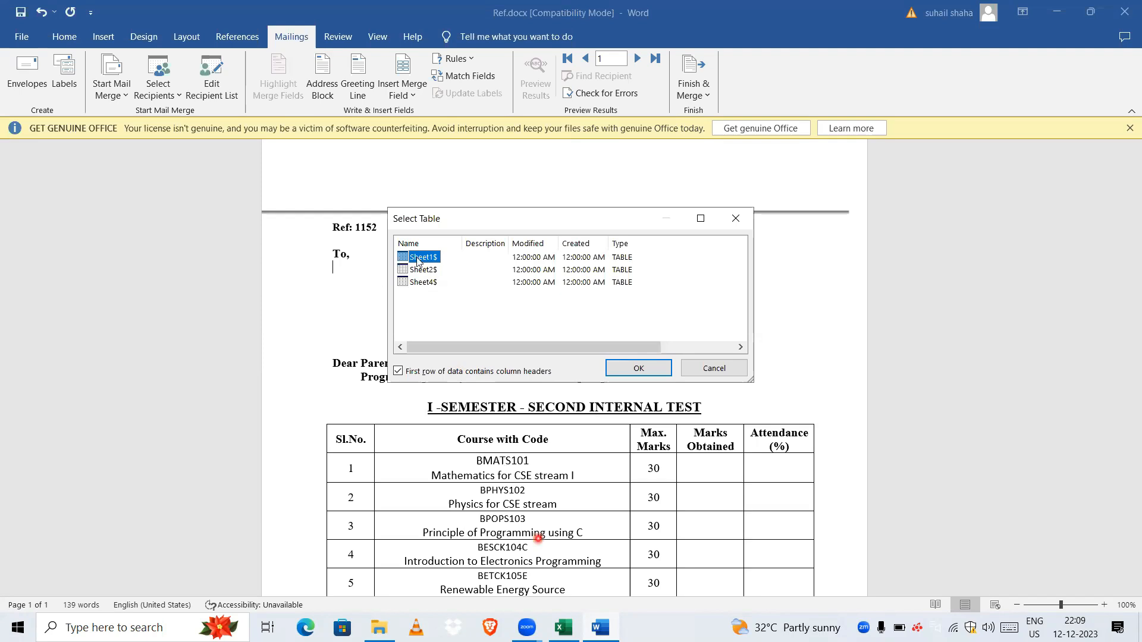
left_click(647, 370)
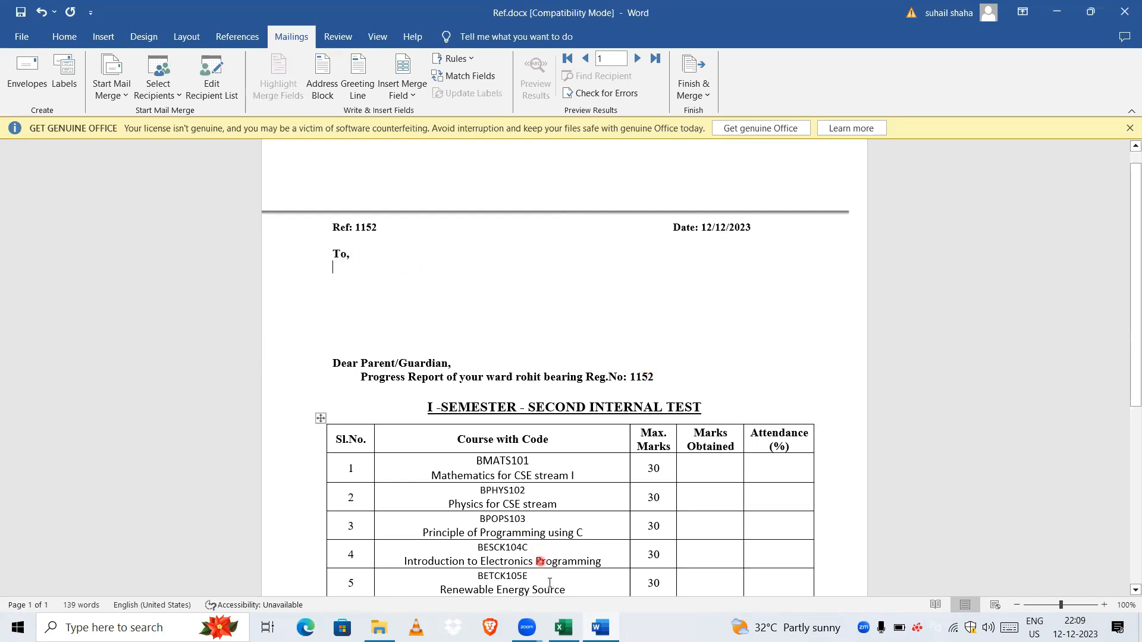
Insert the address merge field on the empty line under "To,".
left_click(571, 590)
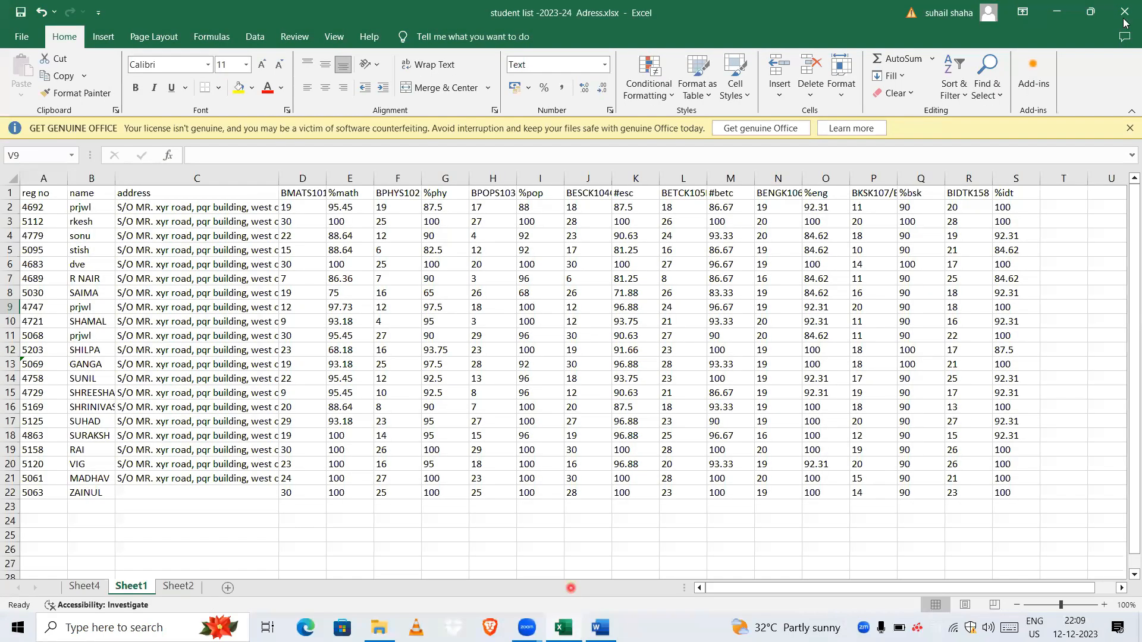
left_click(1057, 12)
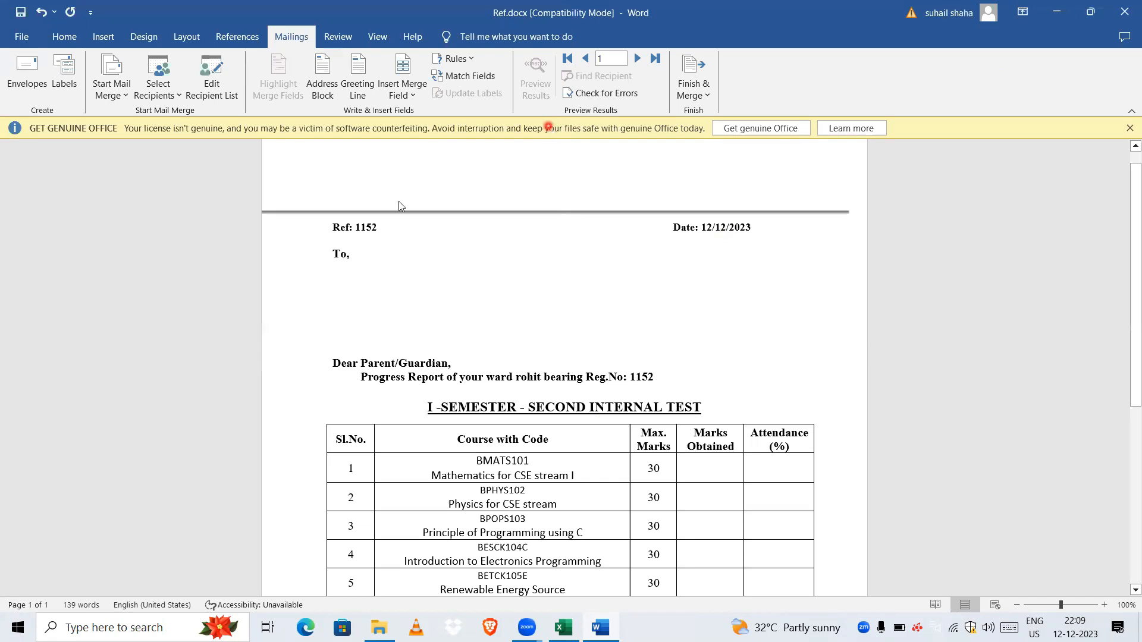
left_click(410, 97)
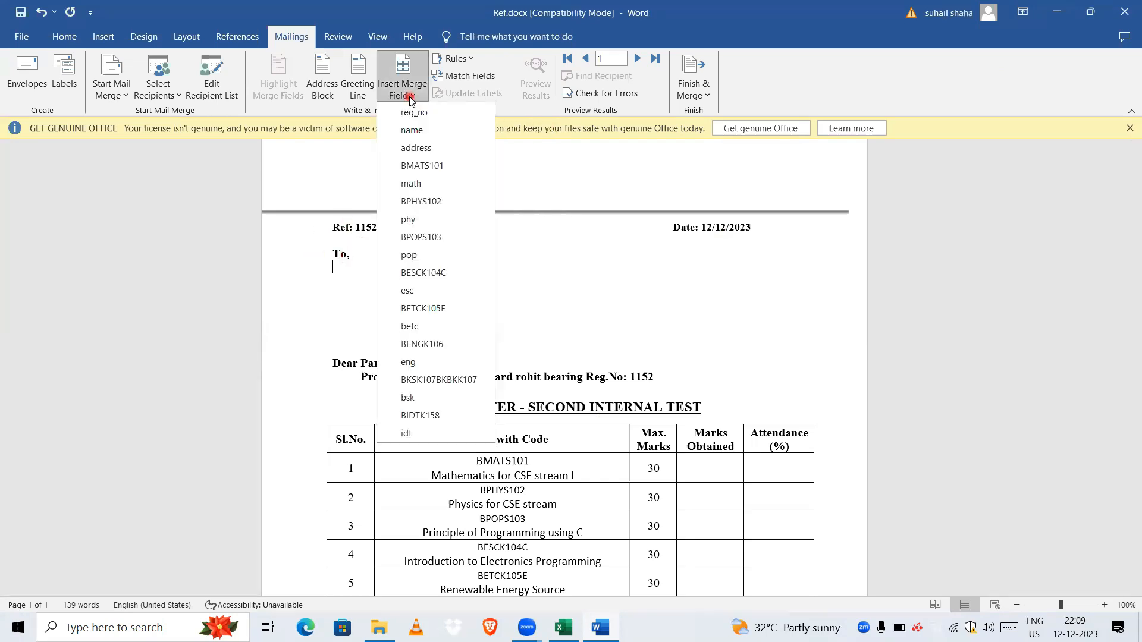
left_click(415, 149)
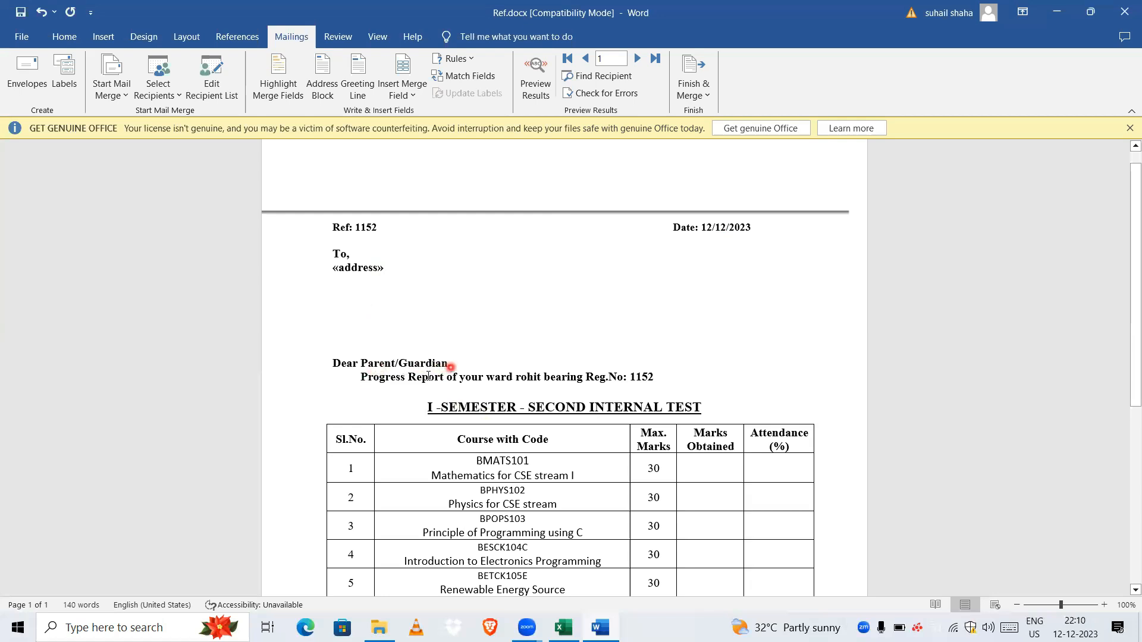
Replace the ward's name in the progress report sentence with the name merge field.
left_click(543, 377)
key("BackSpace")
key("BackSpace")
key("BackSpace")
key("BackSpace")
key("BackSpace")
key("BackSpace")
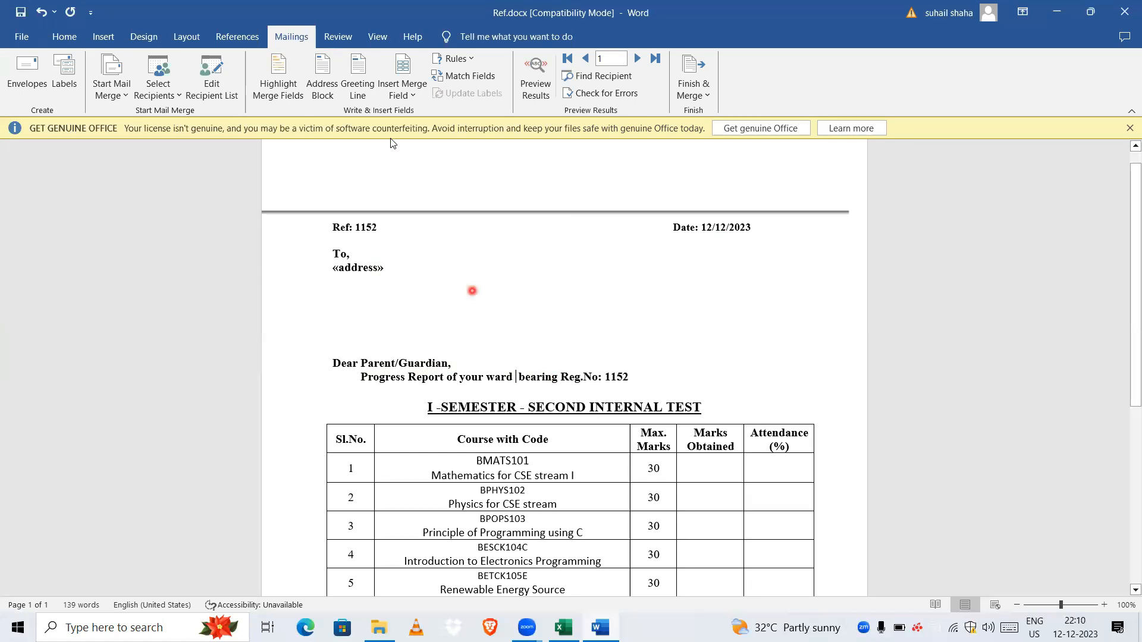
left_click(404, 96)
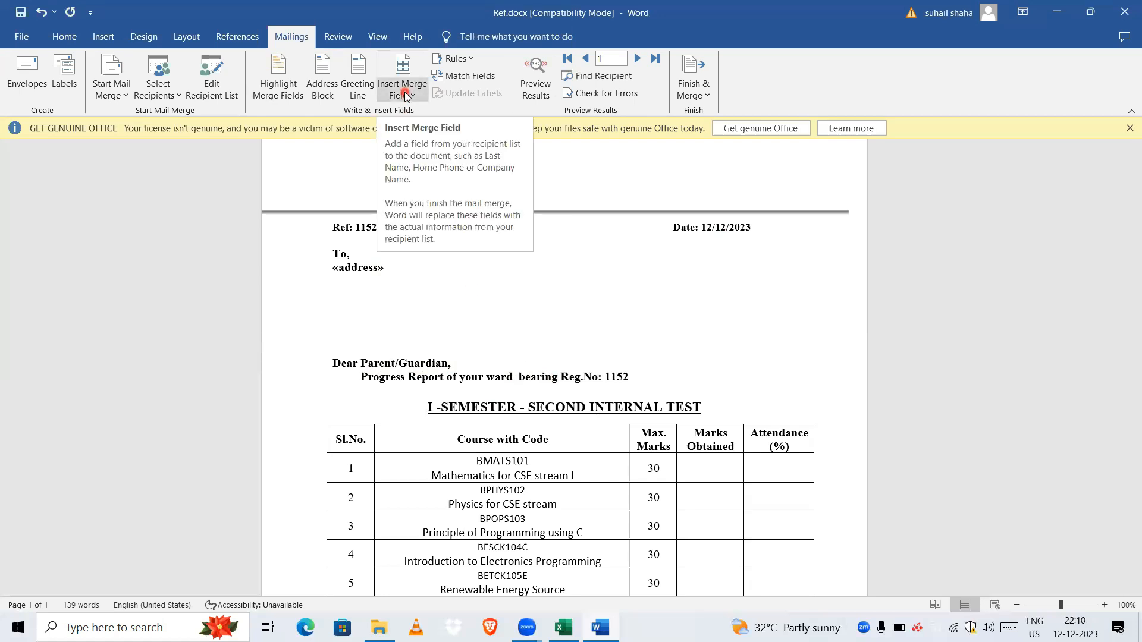
left_click(404, 95)
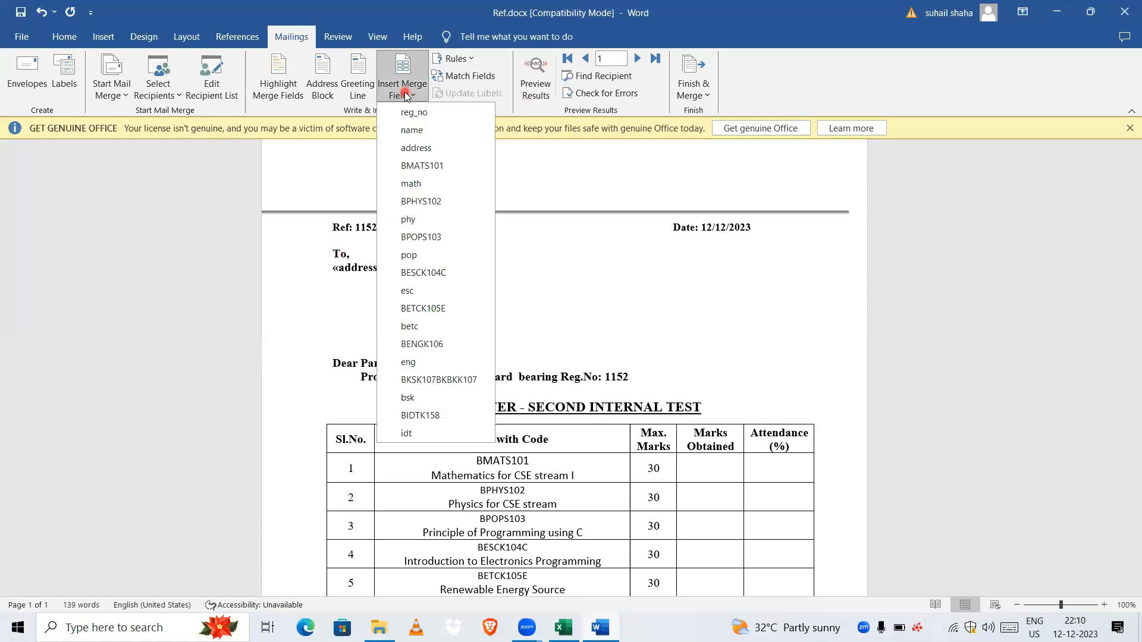
left_click(407, 129)
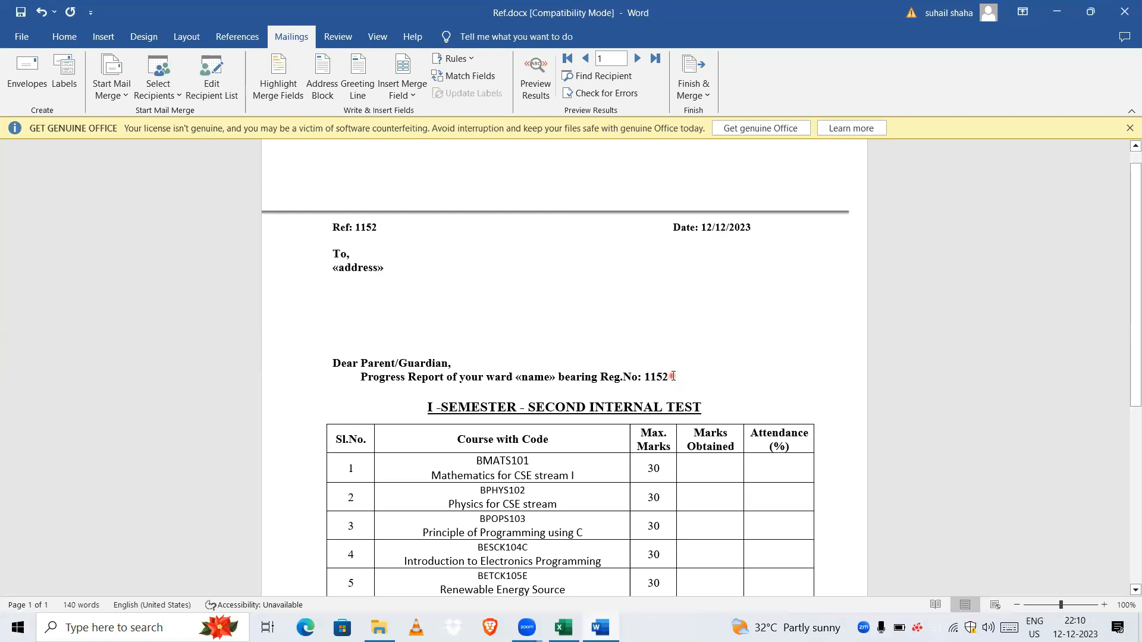
Replace the registration number after "Reg.No:" with the reg_no merge field.
key("BackSpace")
key("BackSpace")
key("BackSpace")
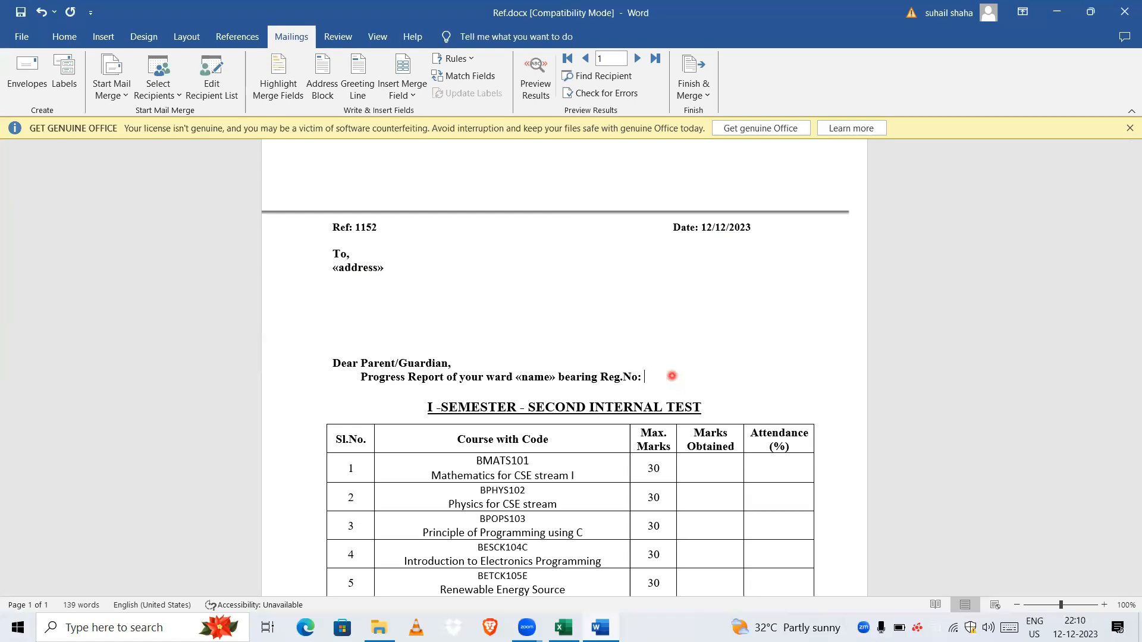
left_click(410, 89)
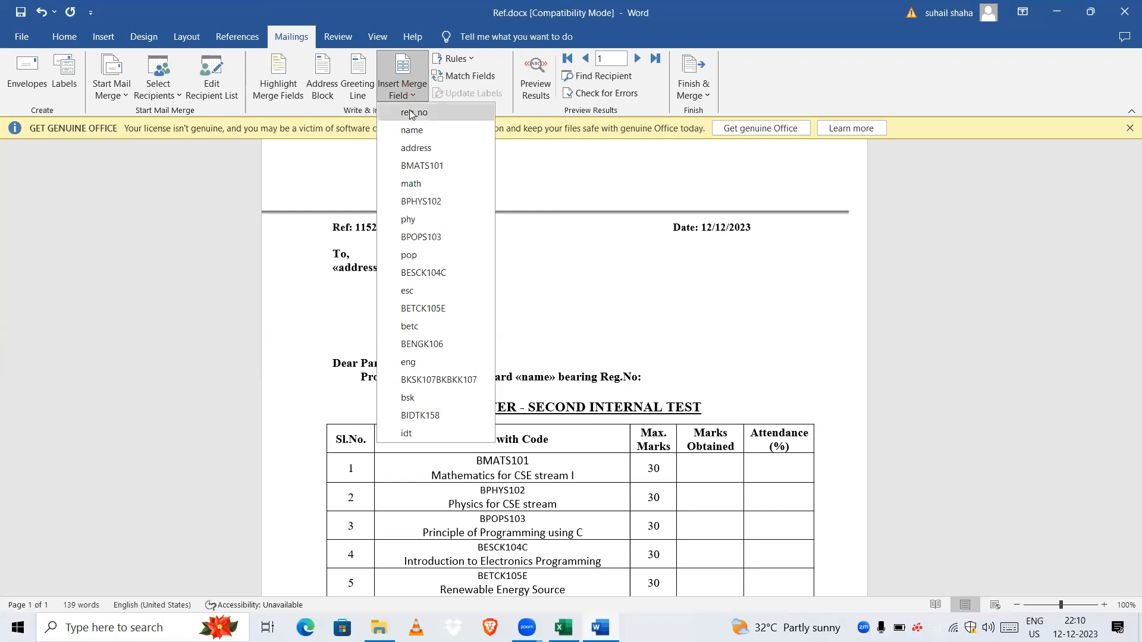
left_click(410, 113)
In the Mathematics row, insert the BMATS101 merge field under Marks Obtained and the math field under Attendance (%).
scroll(491, 349, "down", 3)
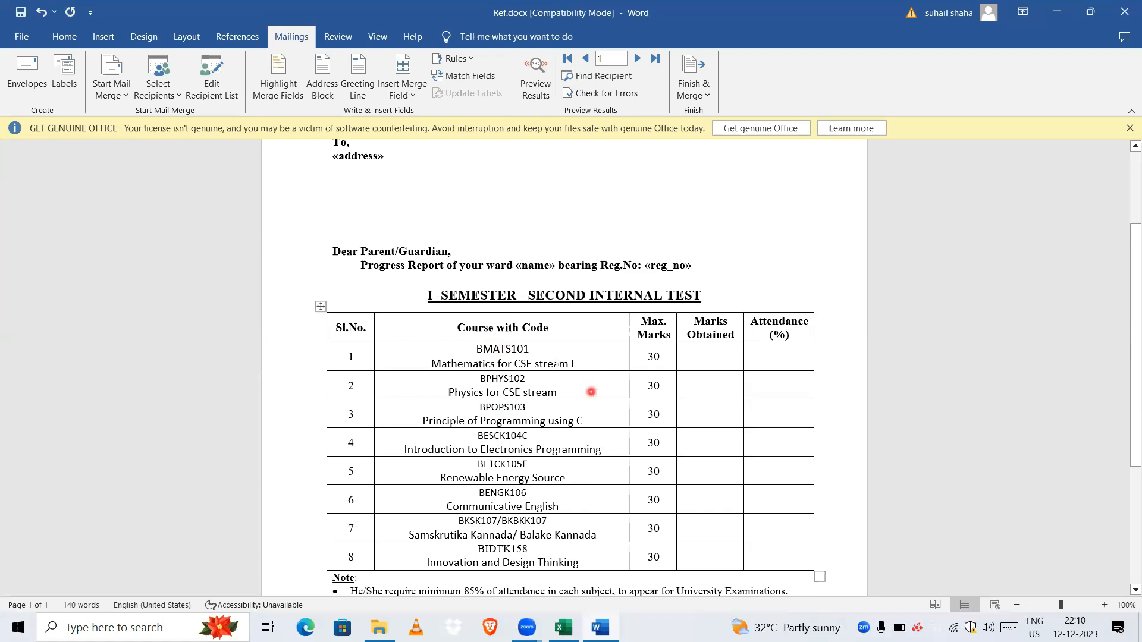
left_click(708, 355)
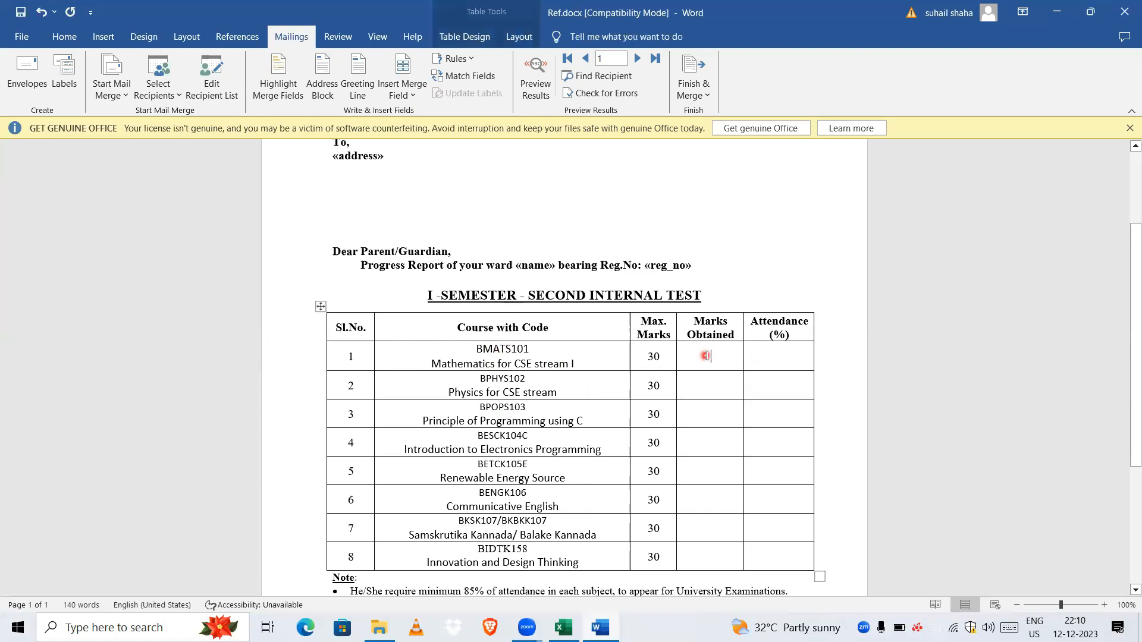
left_click(414, 95)
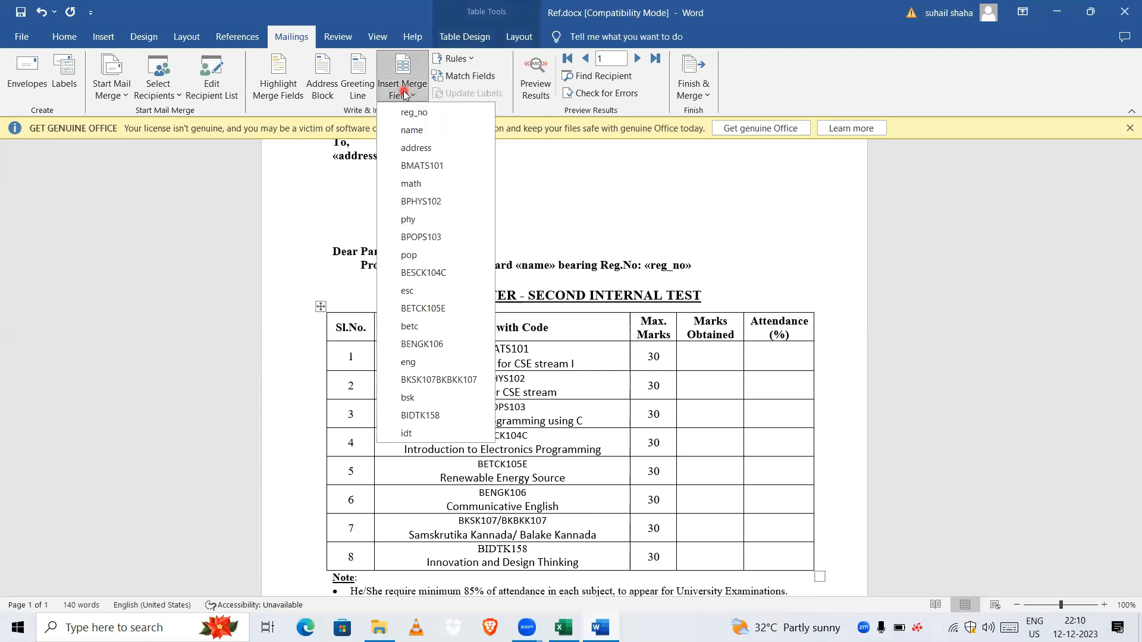
left_click(423, 166)
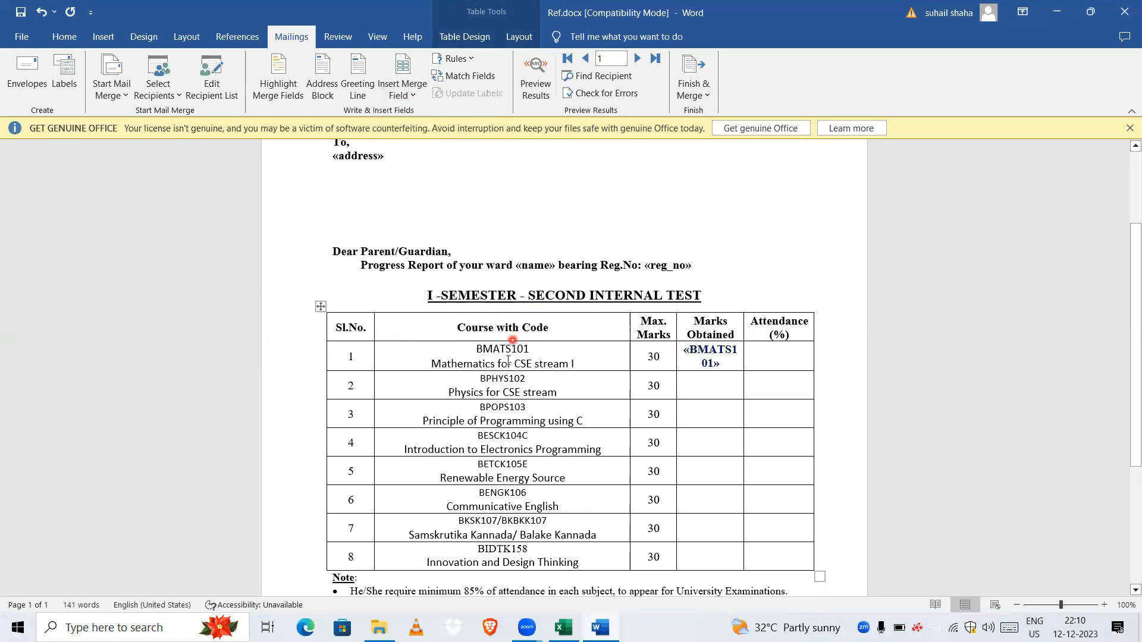
left_click(780, 355)
left_click(405, 94)
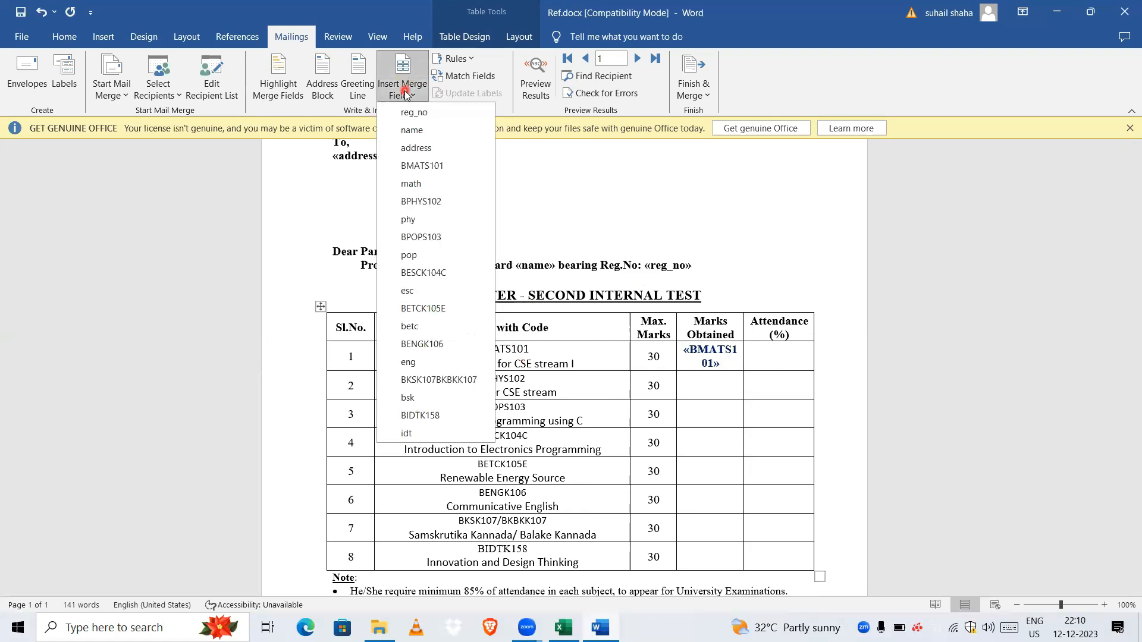
left_click(412, 183)
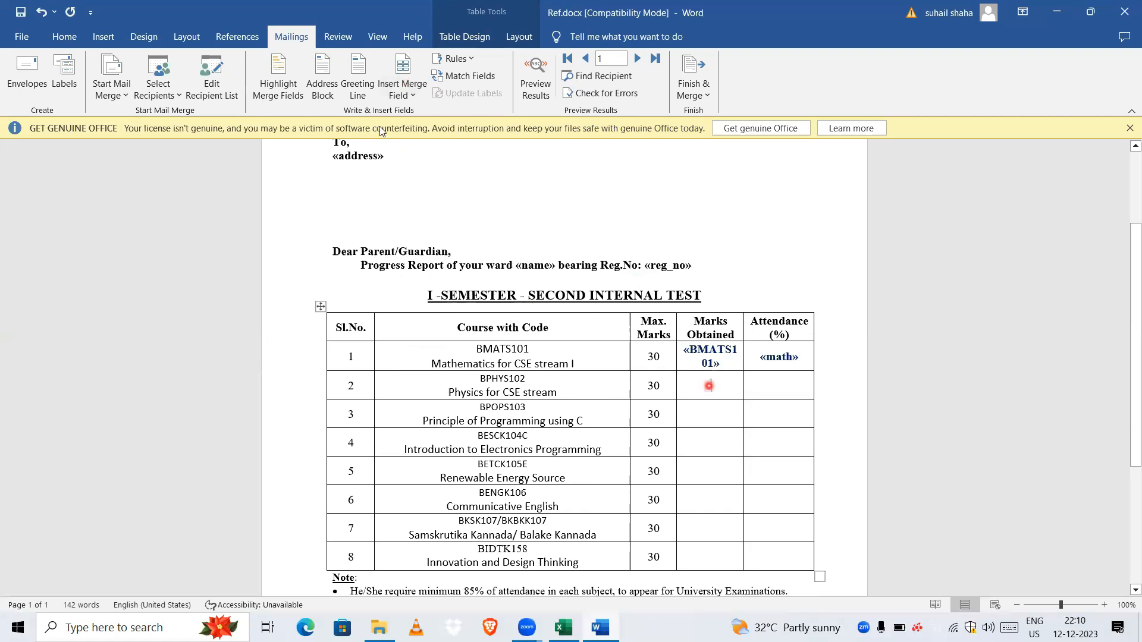
In the Physics row, insert the BPHYS102 merge field under Marks Obtained and the phy field under Attendance (%).
left_click(407, 94)
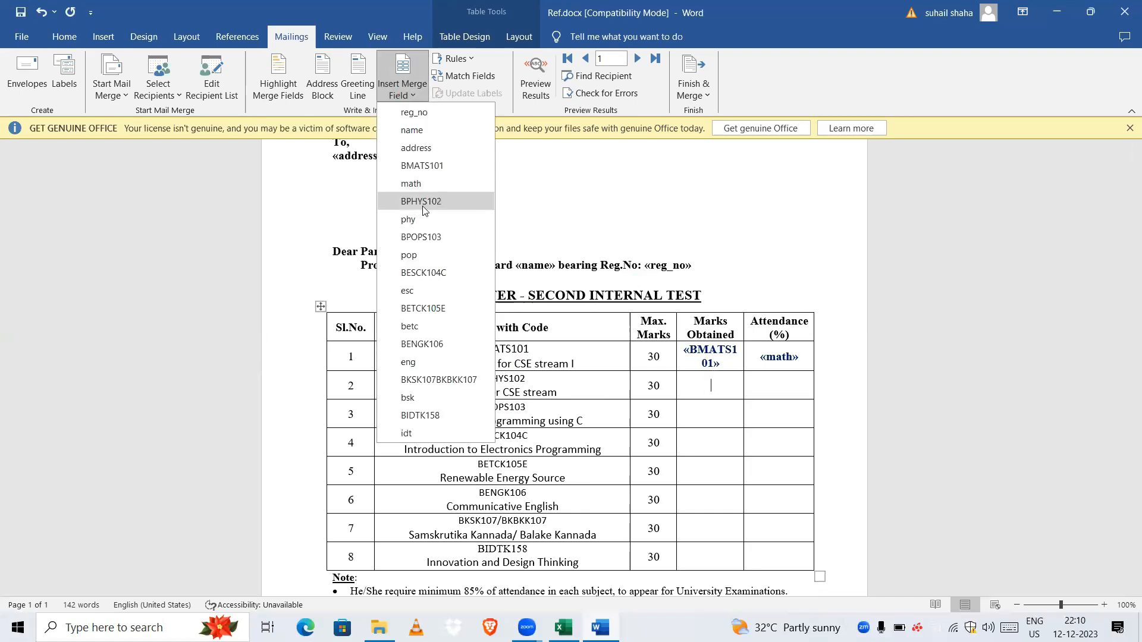
left_click(423, 203)
left_click(772, 385)
left_click(405, 93)
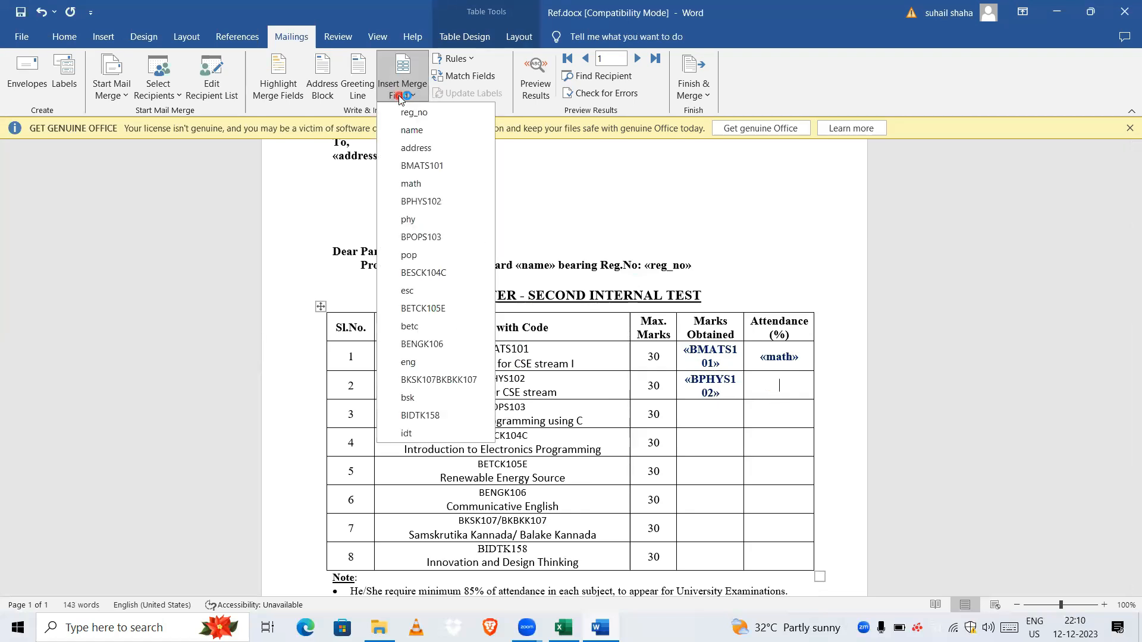
left_click(419, 221)
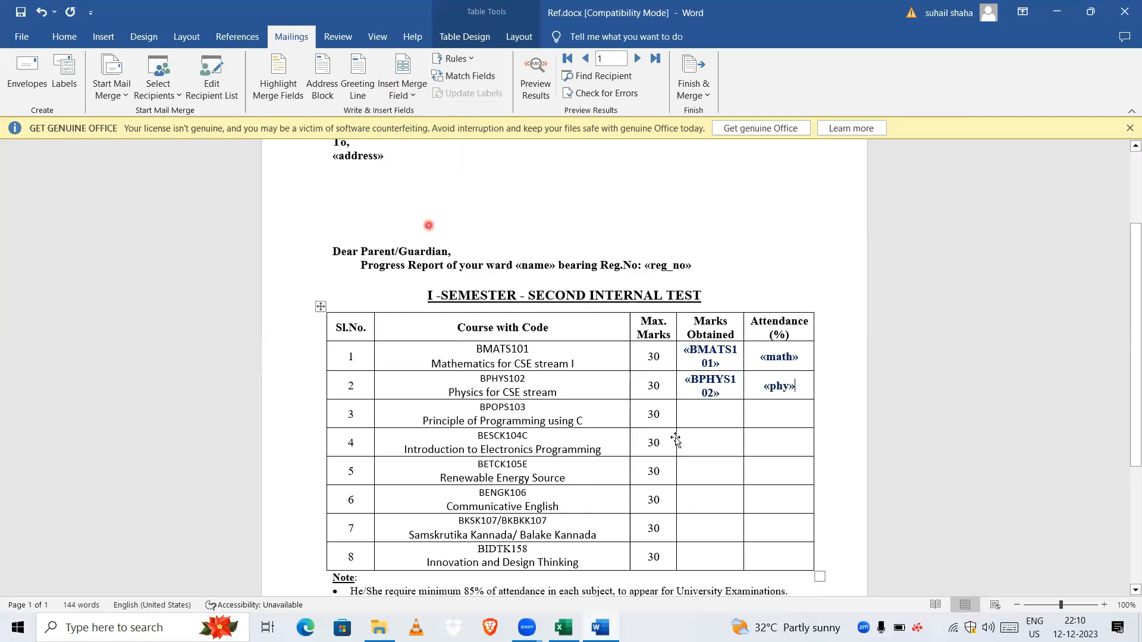
In the Principle of Programming using C row, insert the BPOPS103 merge field under Marks Obtained and the pop field under Attendance (%).
left_click(700, 415)
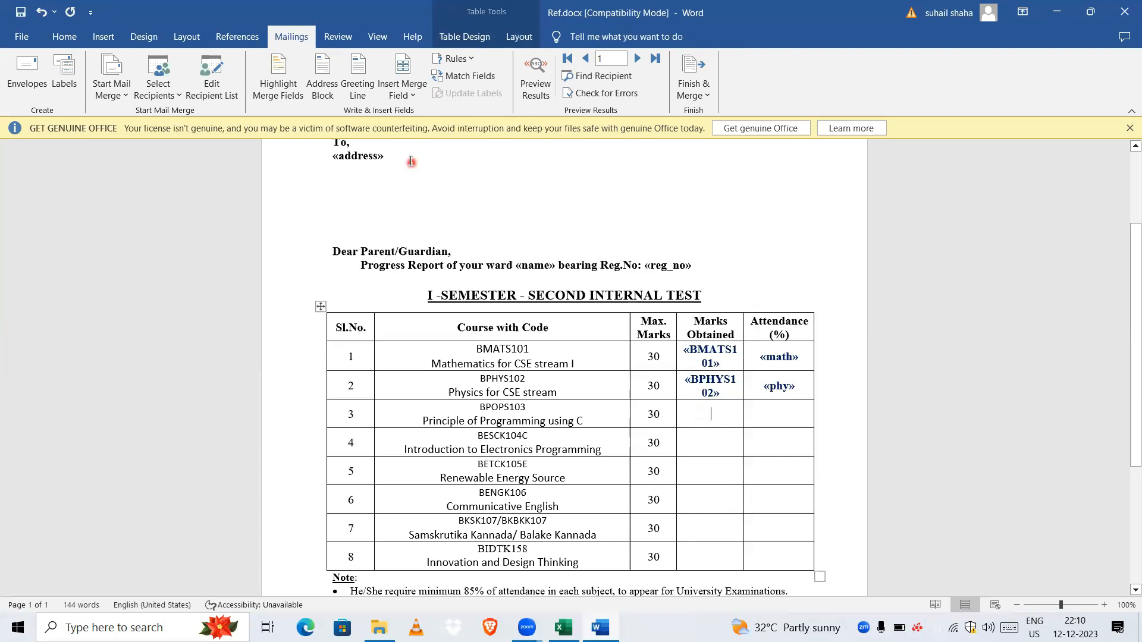
left_click(406, 93)
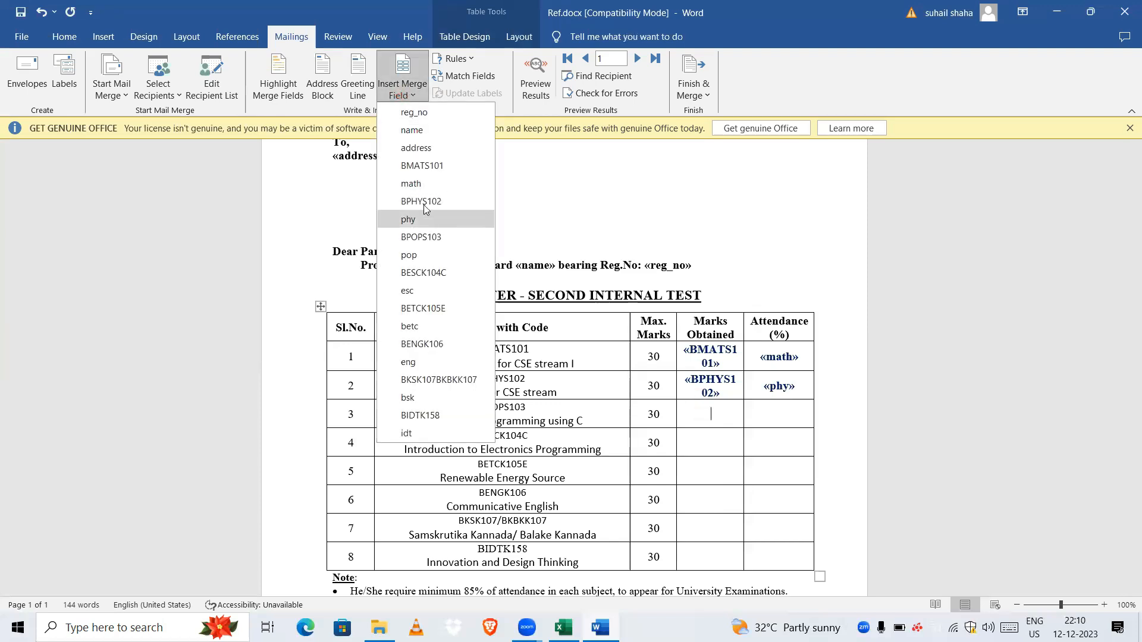
left_click(424, 237)
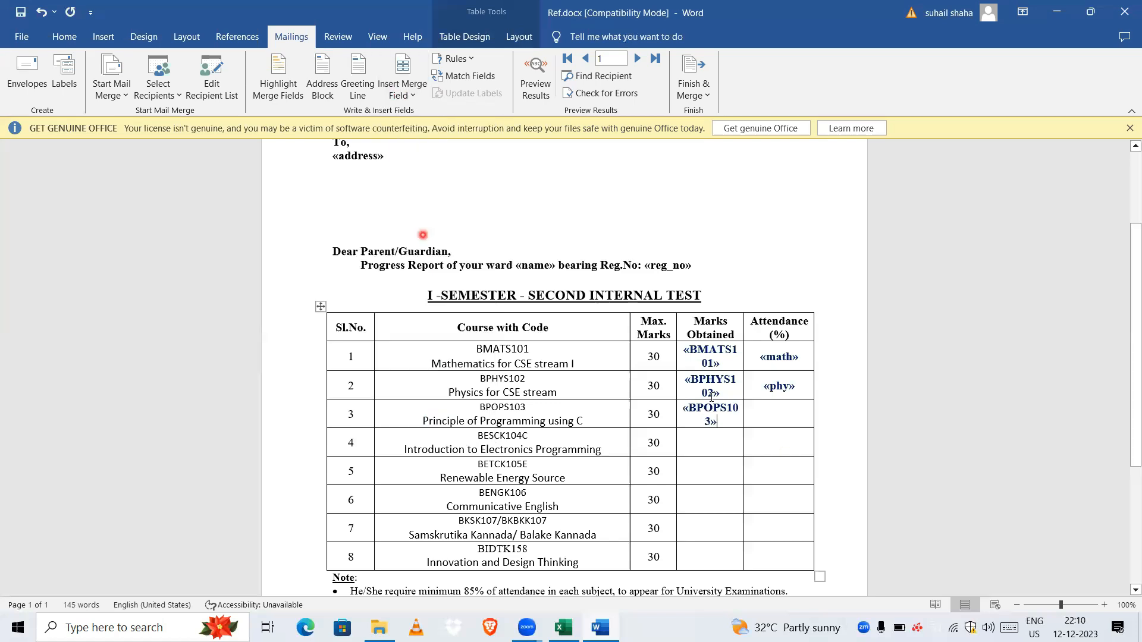
left_click(405, 93)
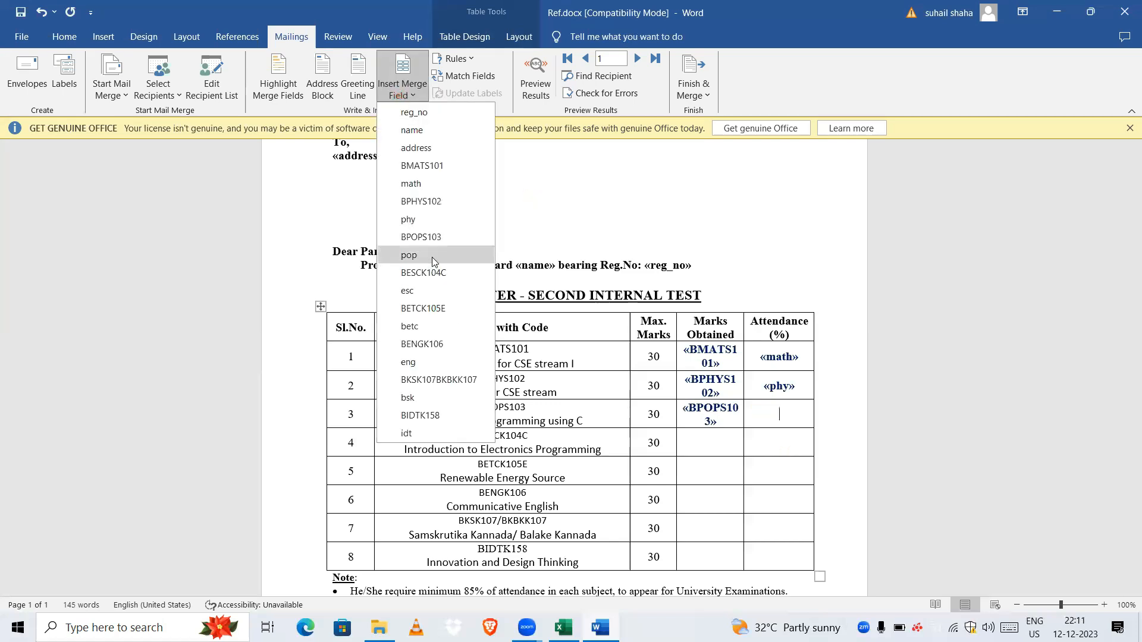
left_click(432, 256)
In the Introduction to Electronics Programming row, insert the BESCK104C merge field under Marks Obtained and the esc field under Attendance (%).
left_click(717, 441)
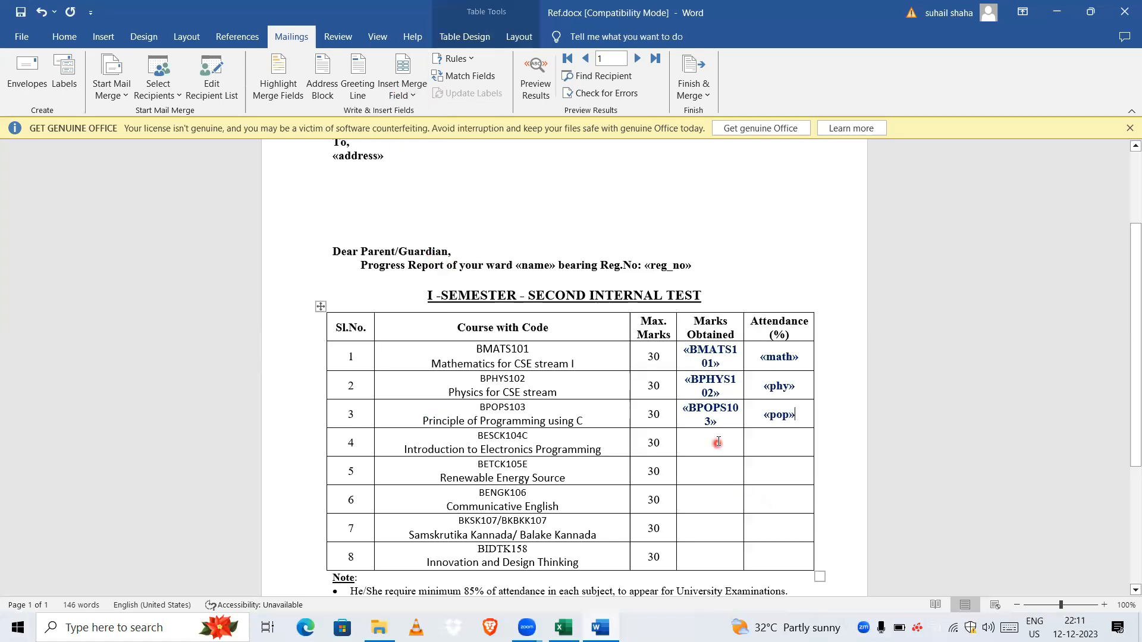
left_click(405, 93)
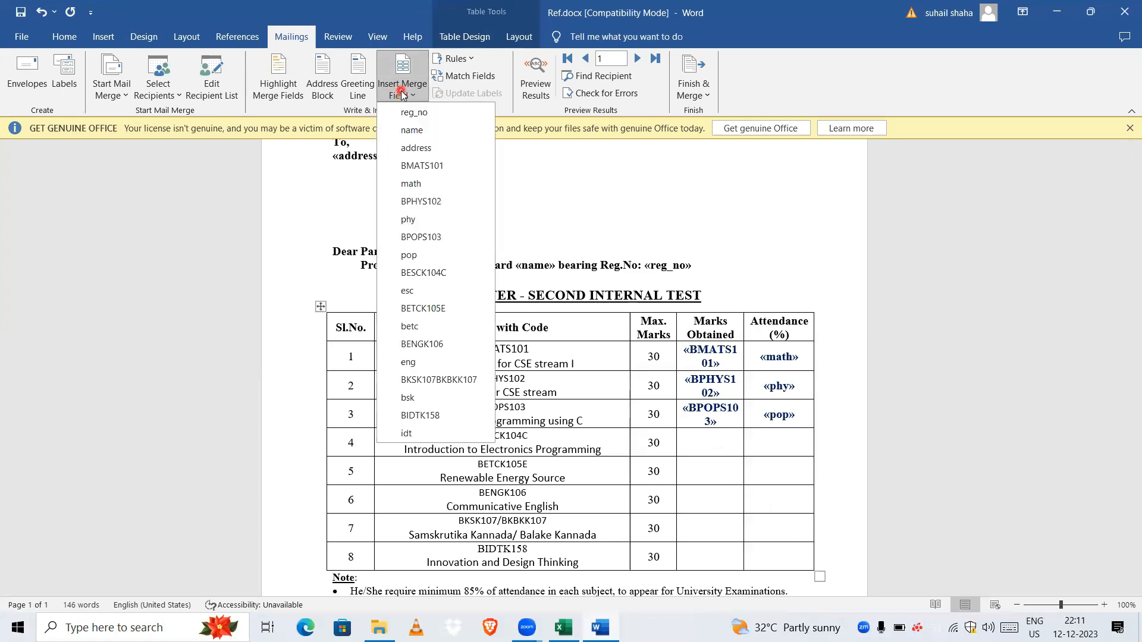
left_click(423, 273)
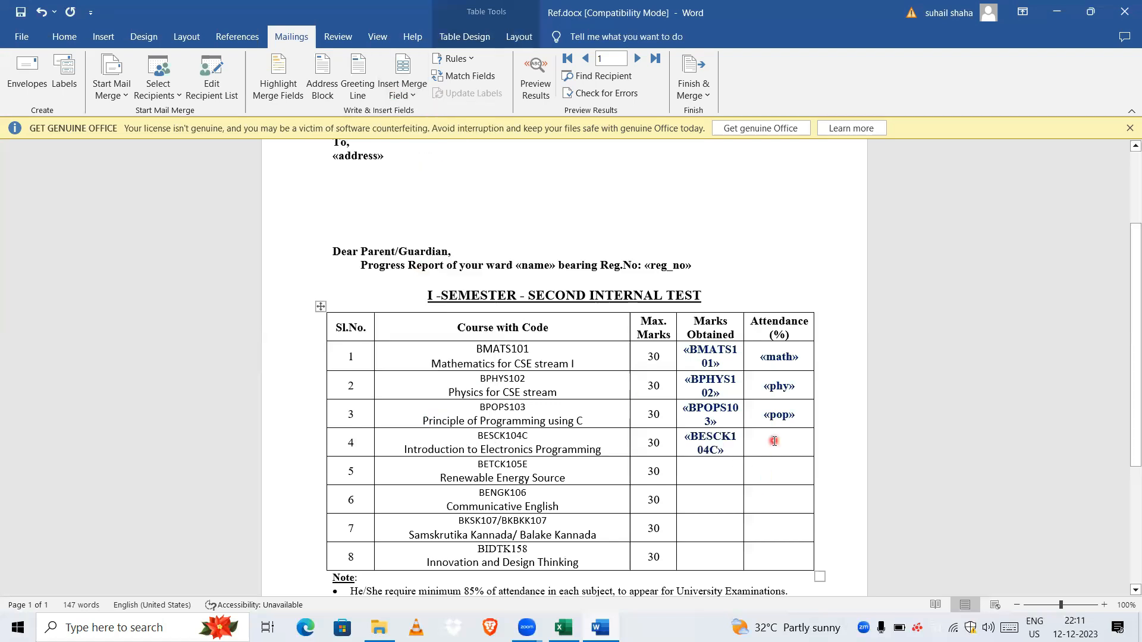
left_click(409, 92)
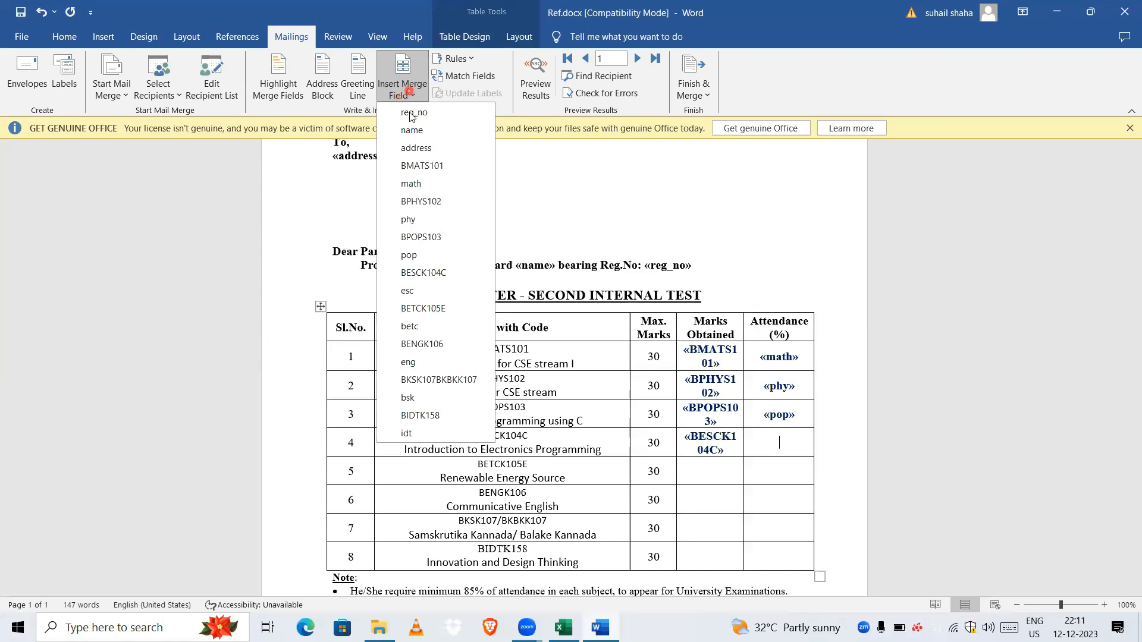
left_click(417, 289)
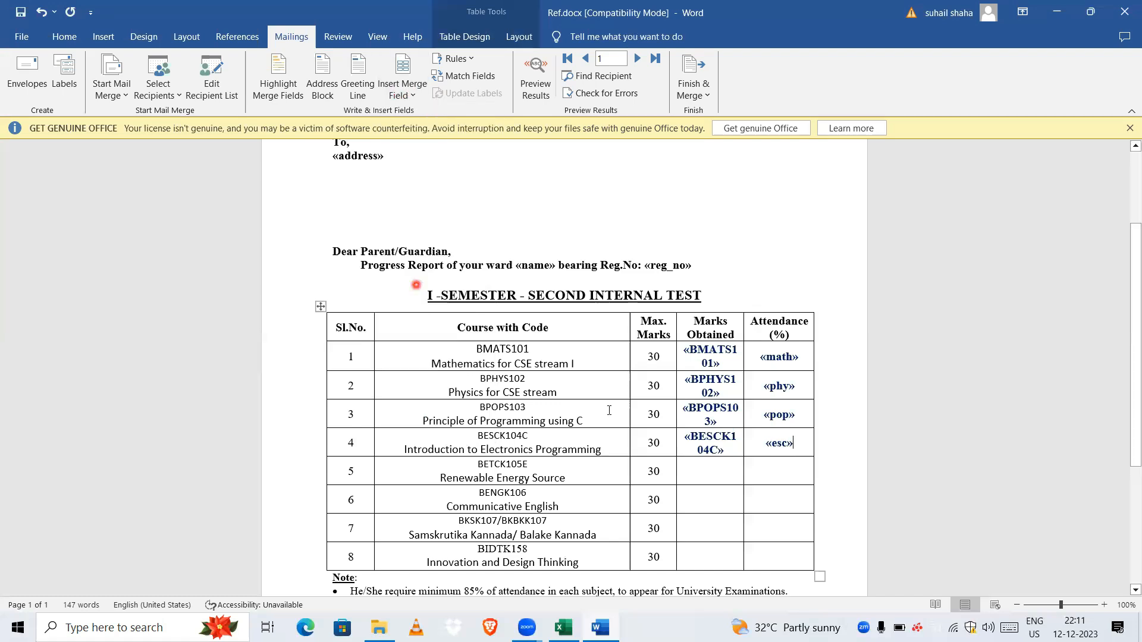
In the Renewable Energy Source row, insert the BETCK105E merge field under Marks Obtained and the betc field under Attendance (%).
left_click(705, 476)
left_click(414, 93)
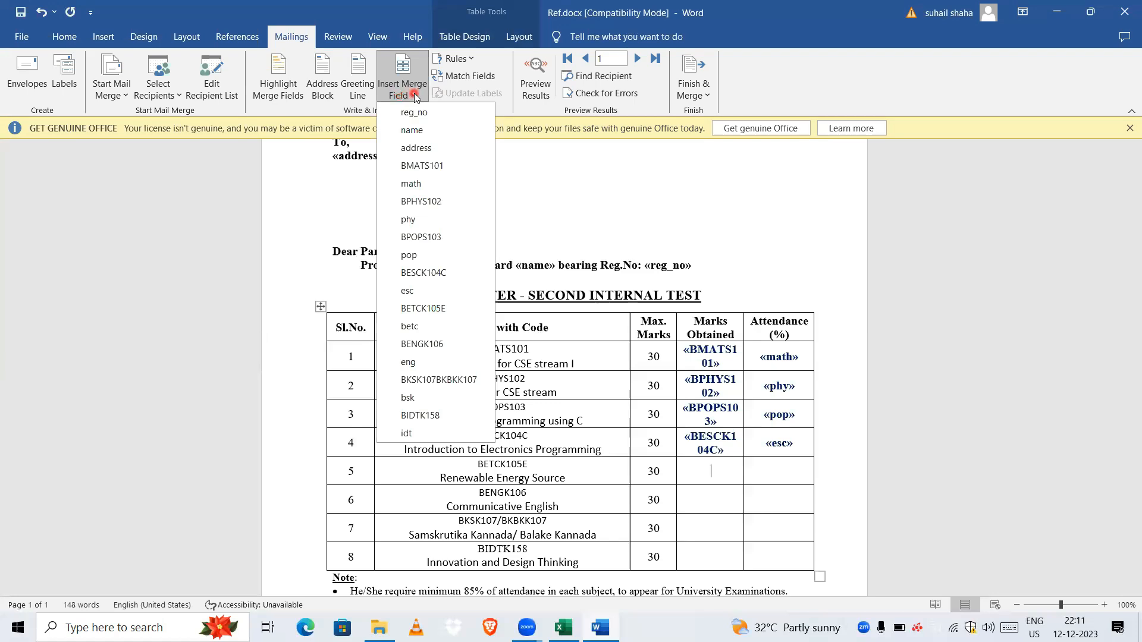
left_click(427, 308)
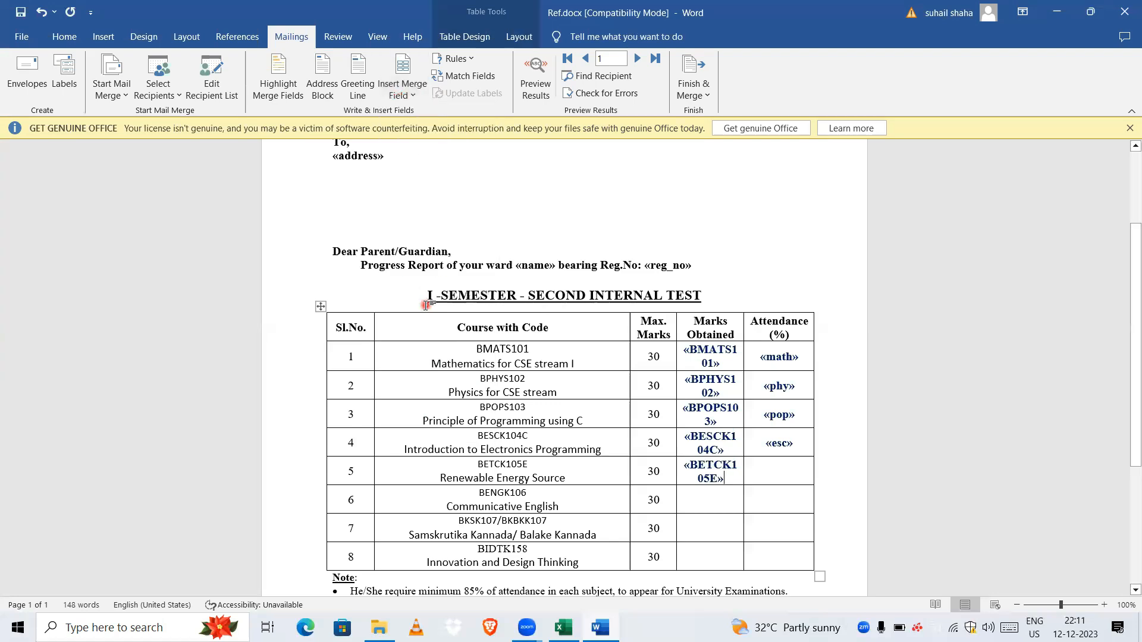
left_click(778, 475)
left_click(410, 99)
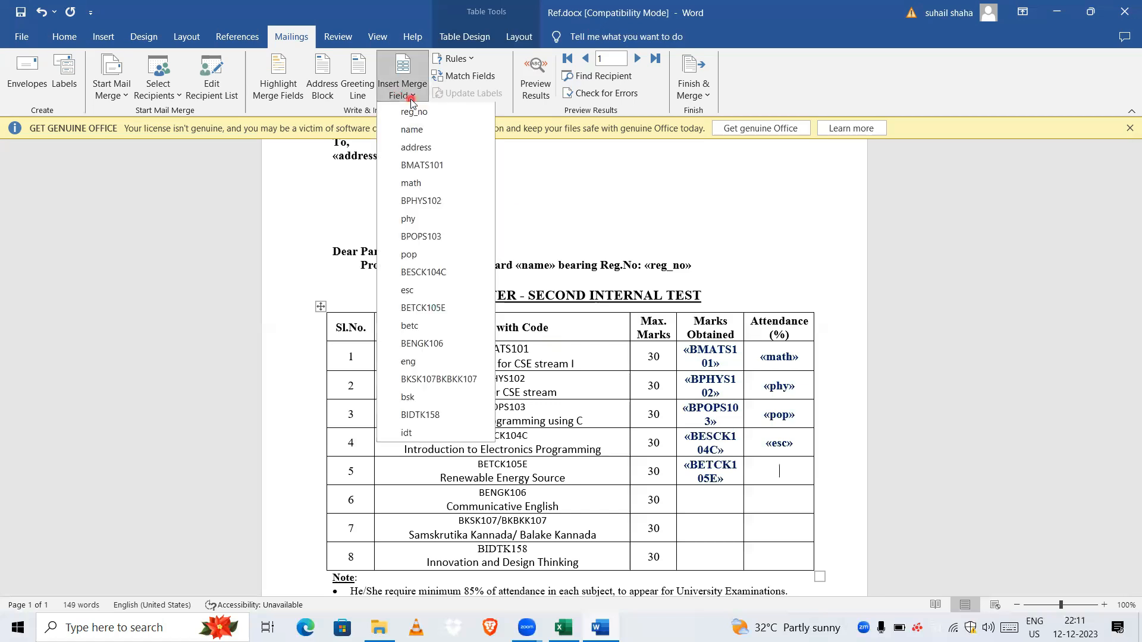
left_click(418, 326)
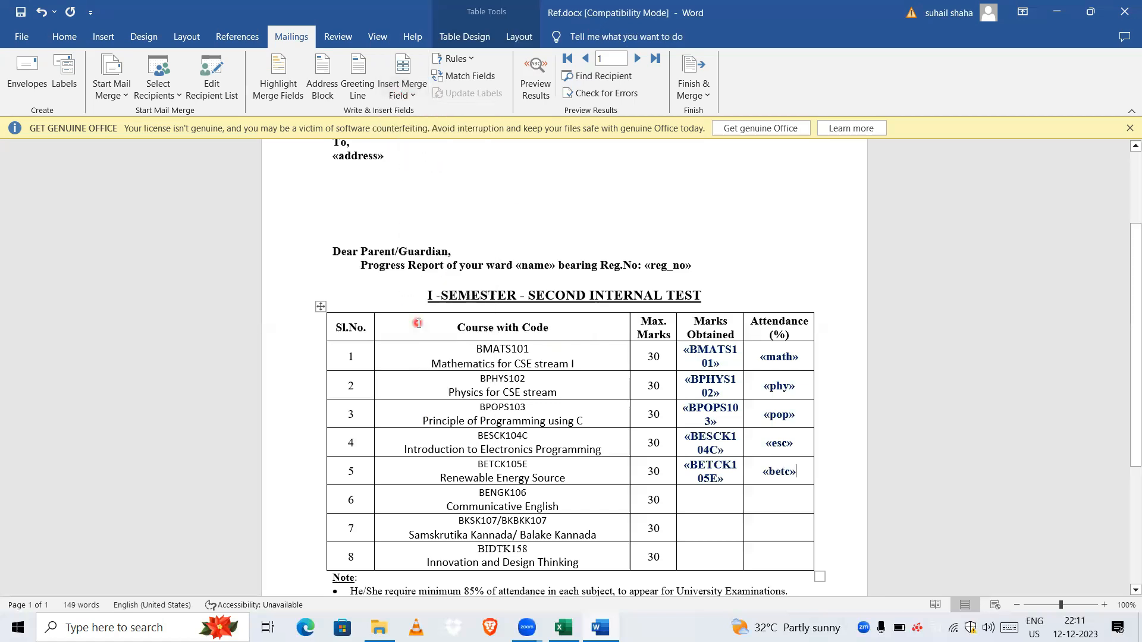
In the Communicative English row, insert the BENGK106 merge field under Marks Obtained and the eng field under Attendance (%).
left_click(710, 495)
left_click(396, 83)
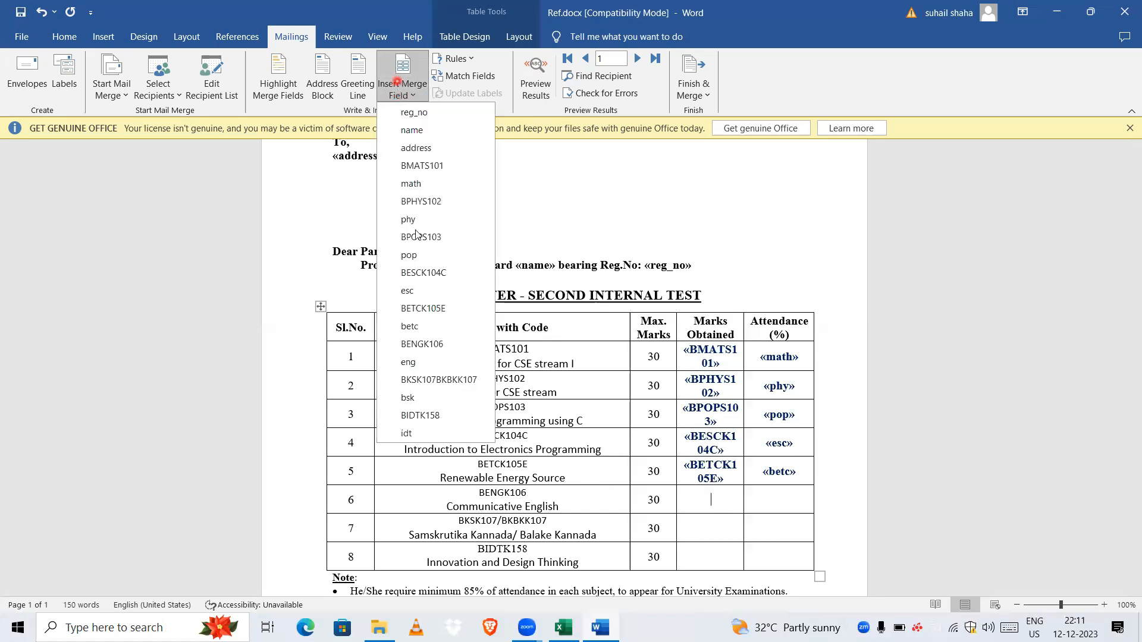
left_click(422, 345)
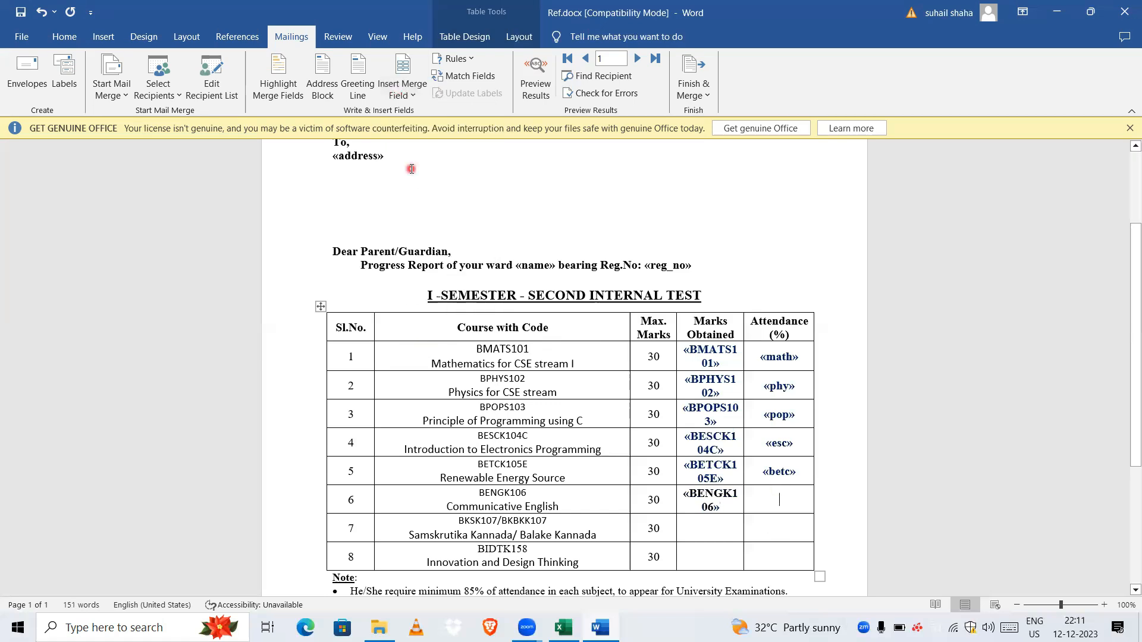
left_click(402, 83)
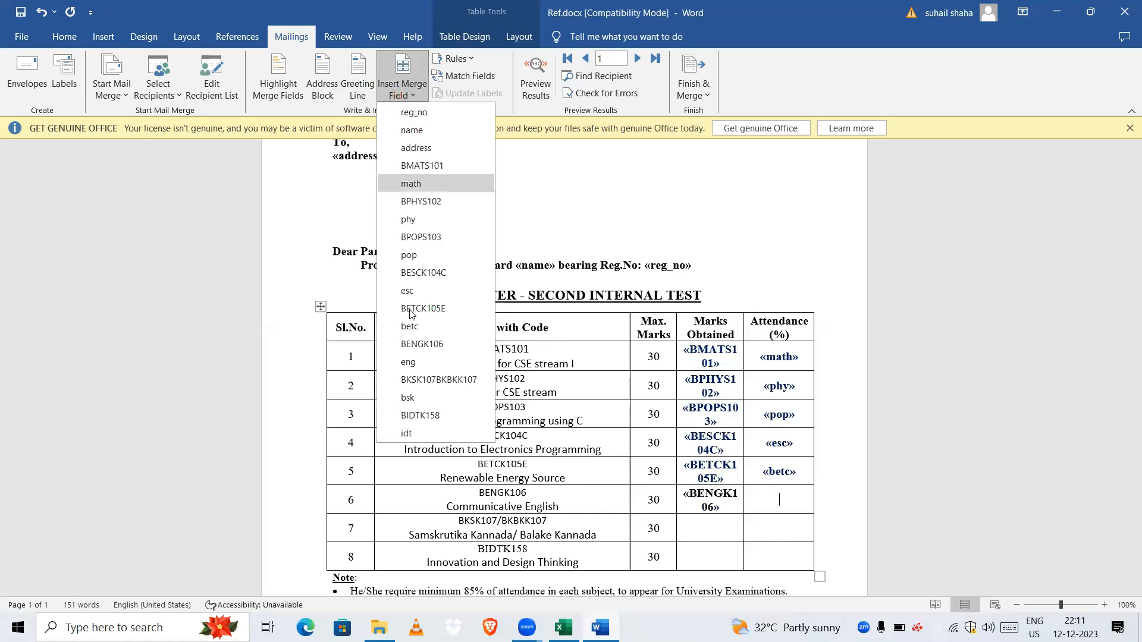
left_click(411, 363)
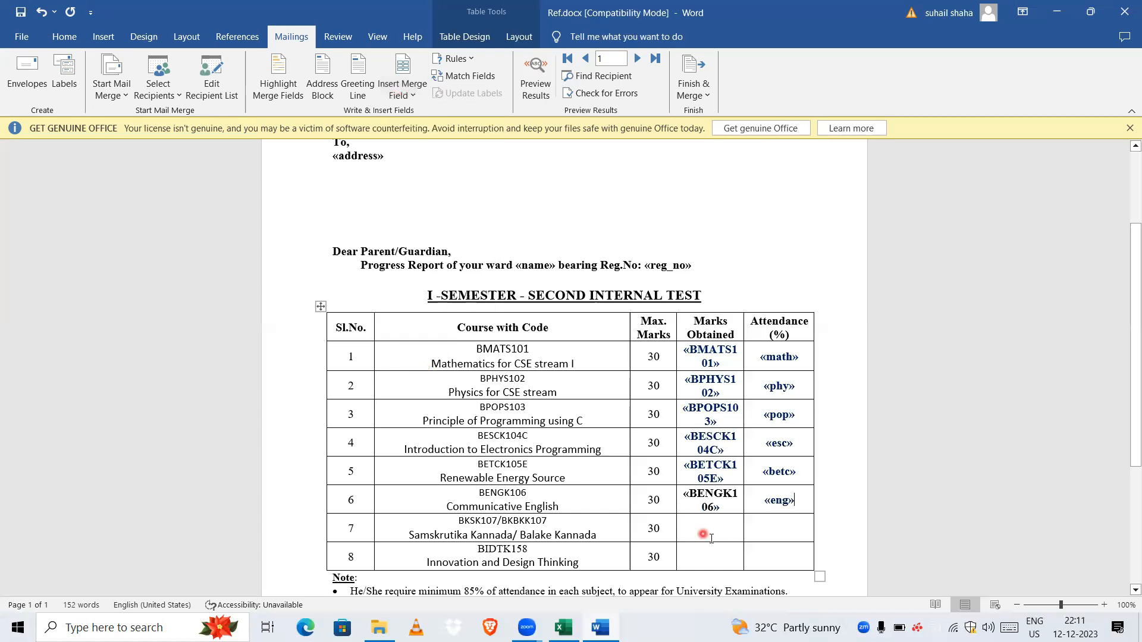
In the Samskrutika Kannada/Balake Kannada row, insert the BKSK107BKBKK107 merge field under Marks Obtained and the bsk field under Attendance (%).
left_click(411, 86)
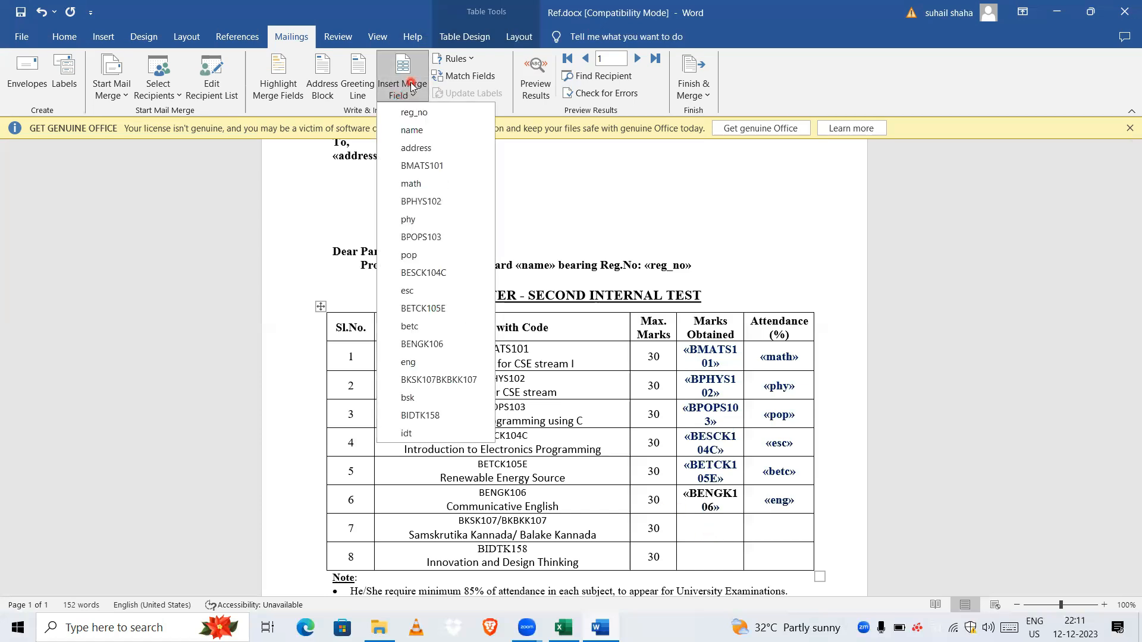
left_click(427, 380)
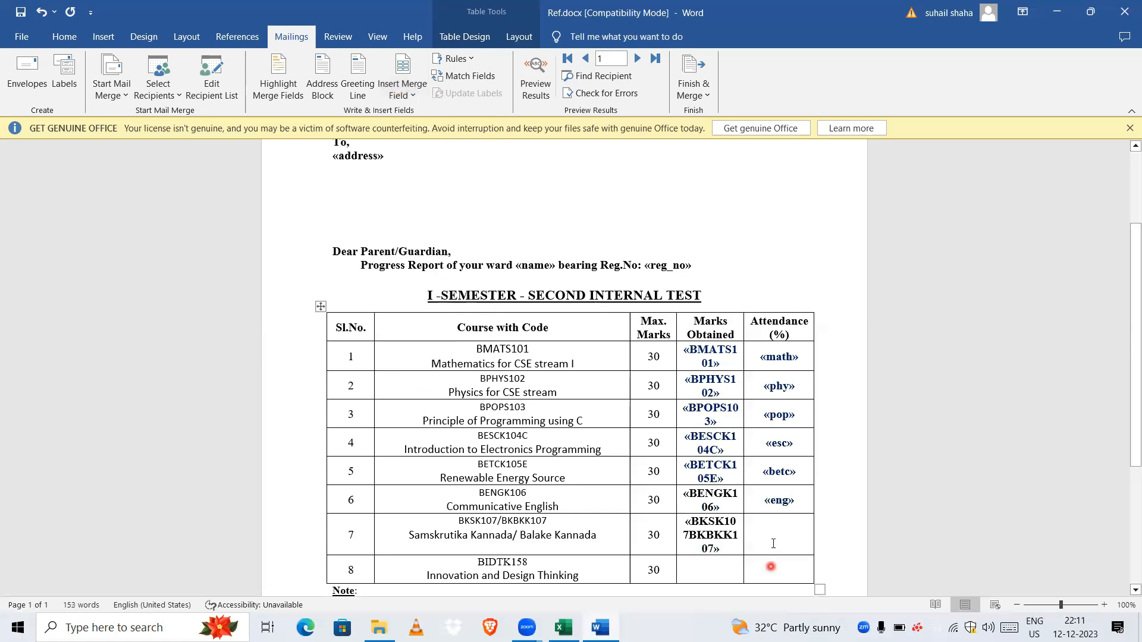
left_click(402, 92)
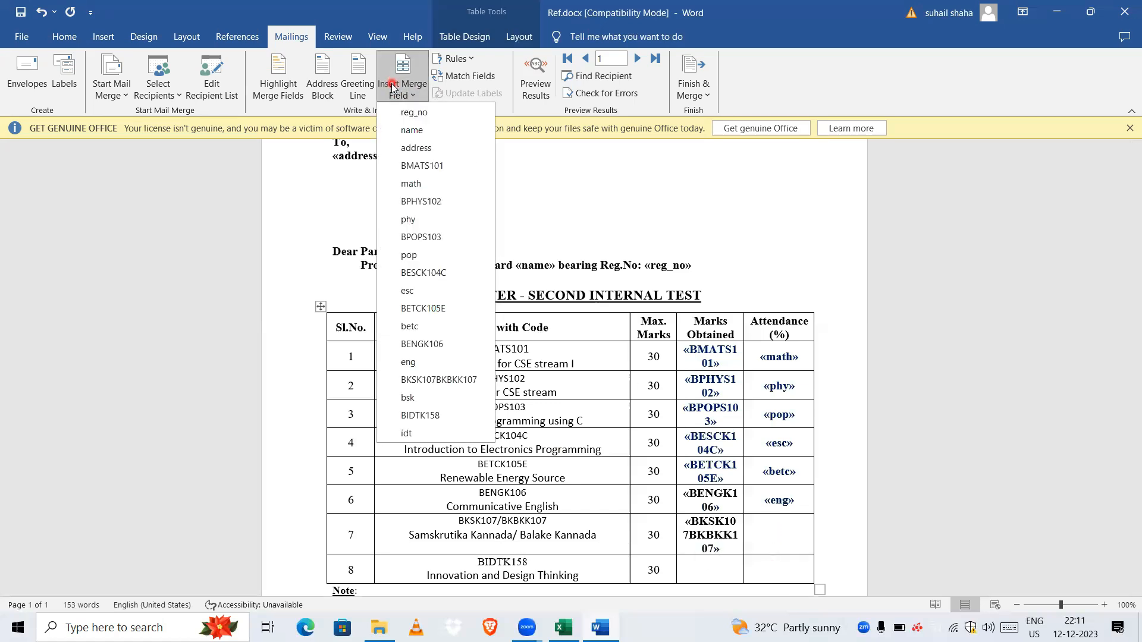
left_click(413, 396)
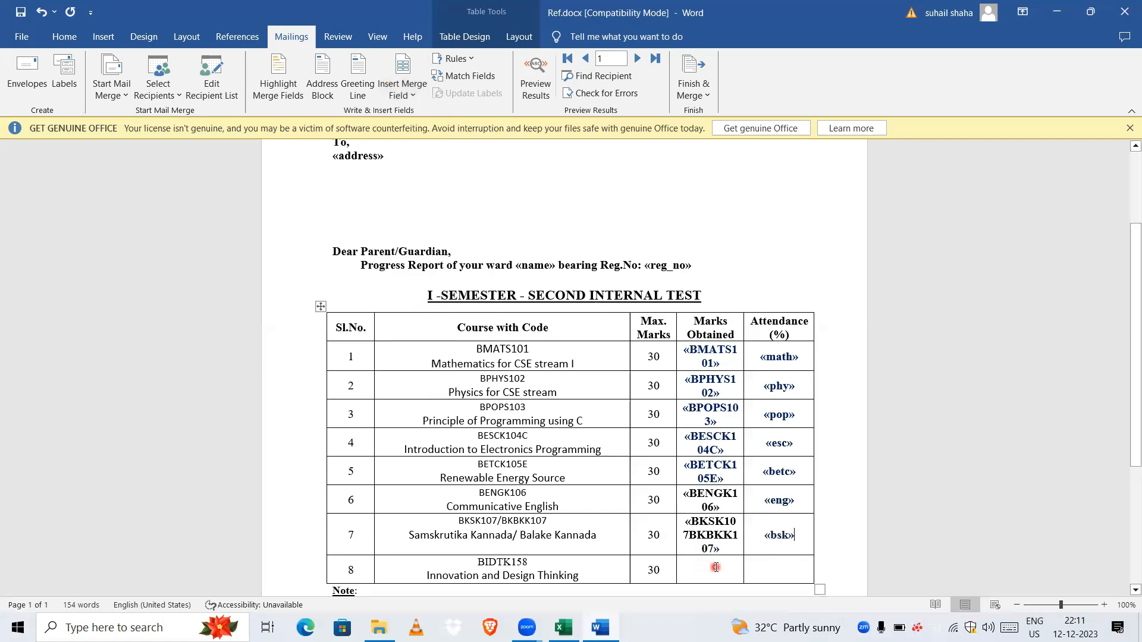
In the Innovation and Design Thinking row, insert the BIDTK158 merge field under Marks Obtained and the idt field under Attendance (%).
left_click(403, 89)
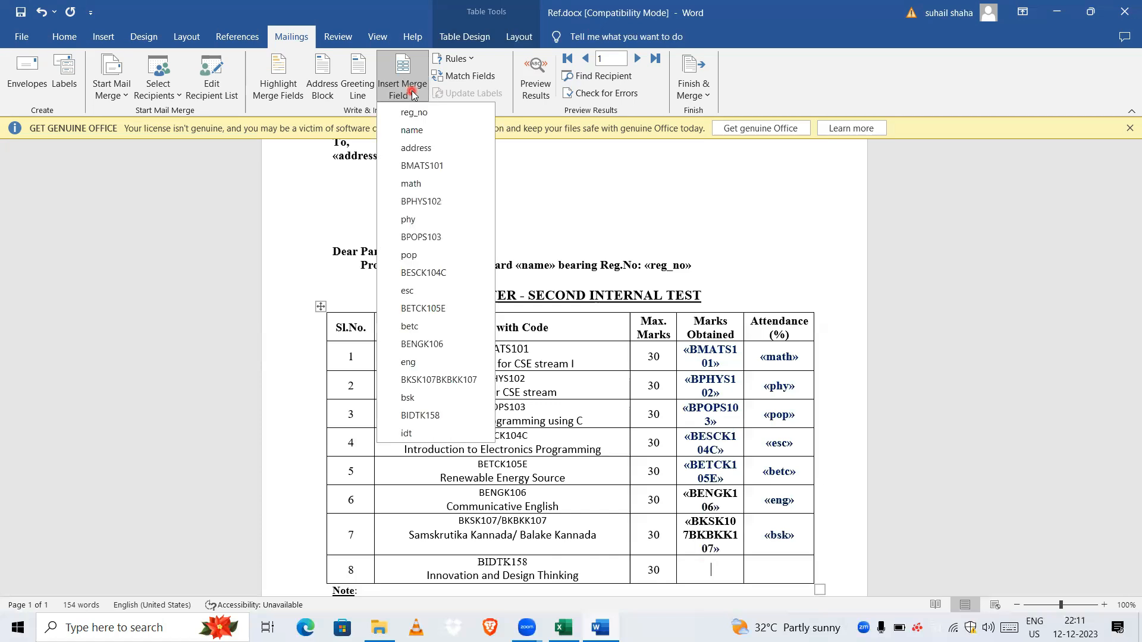
left_click(421, 416)
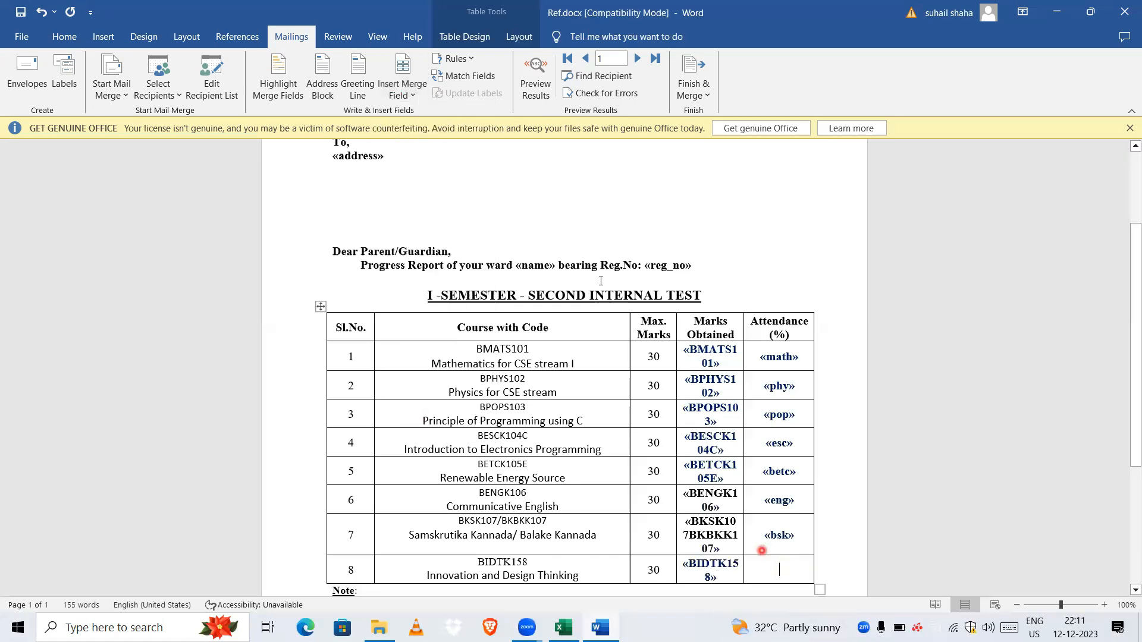
left_click(403, 83)
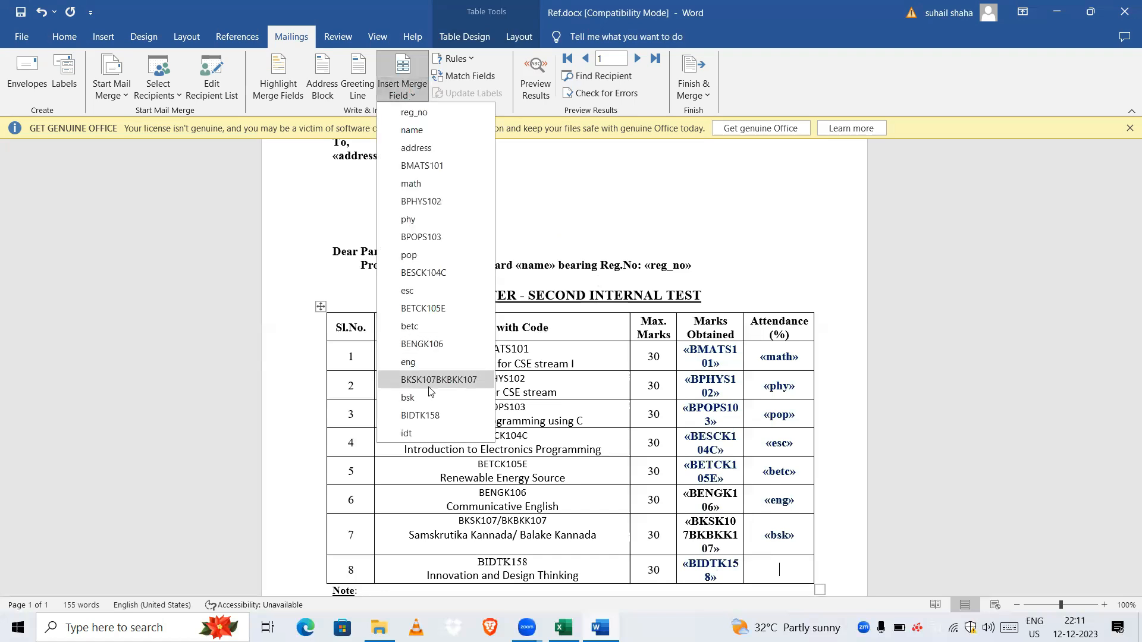
left_click(409, 436)
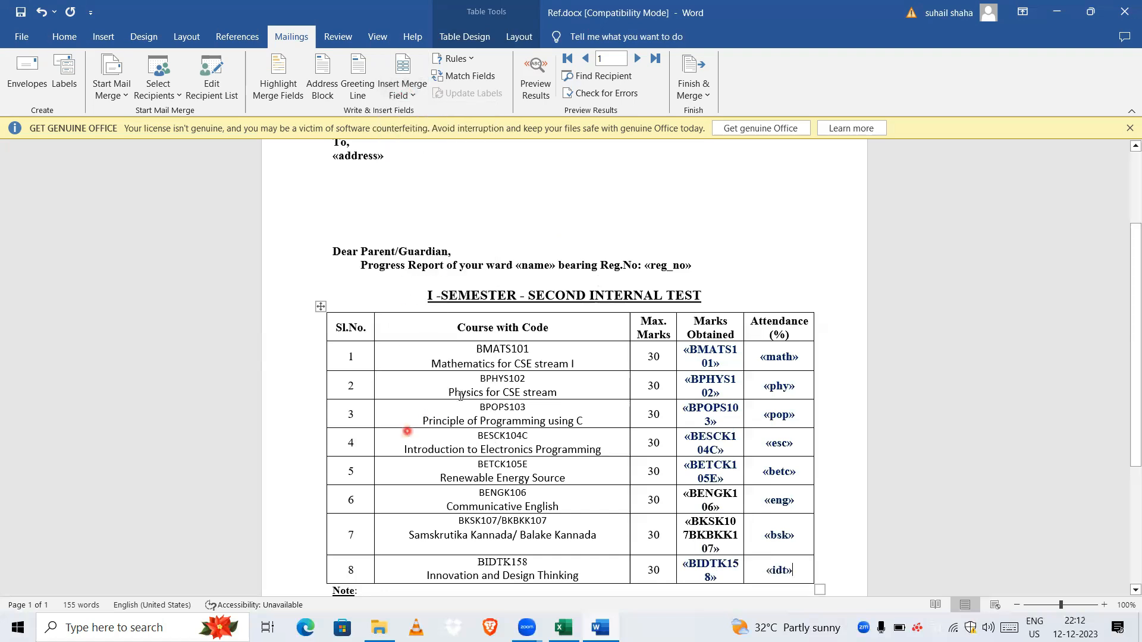
Open the mail merge recipient list for the letter and look through the students selected for the merge.
scroll(777, 254, "down", 7)
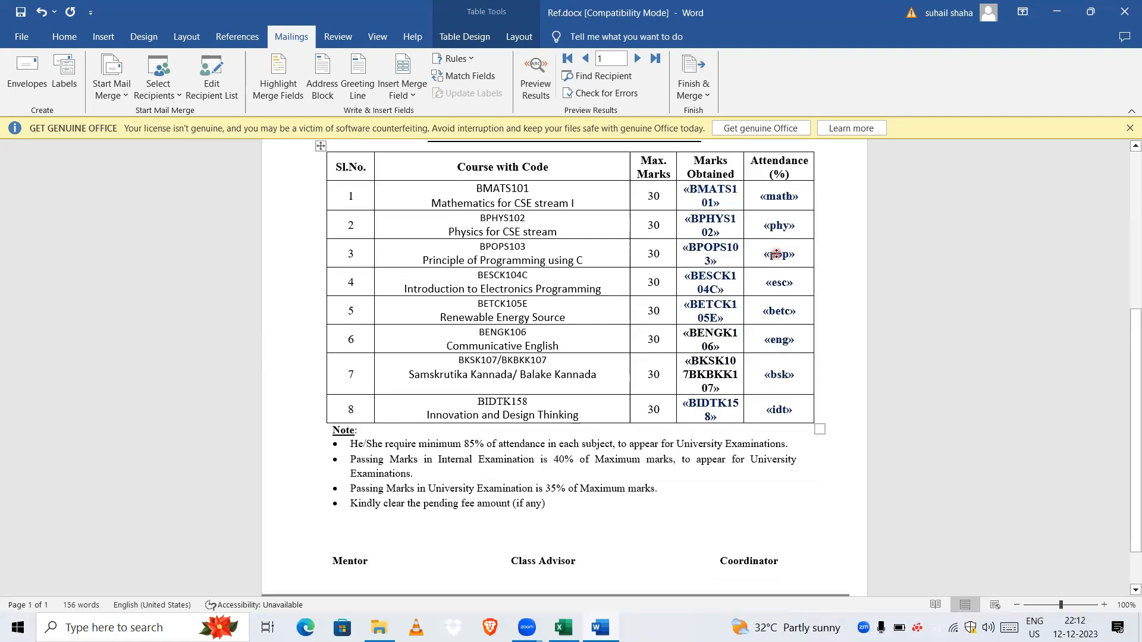
scroll(777, 254, "up", 11)
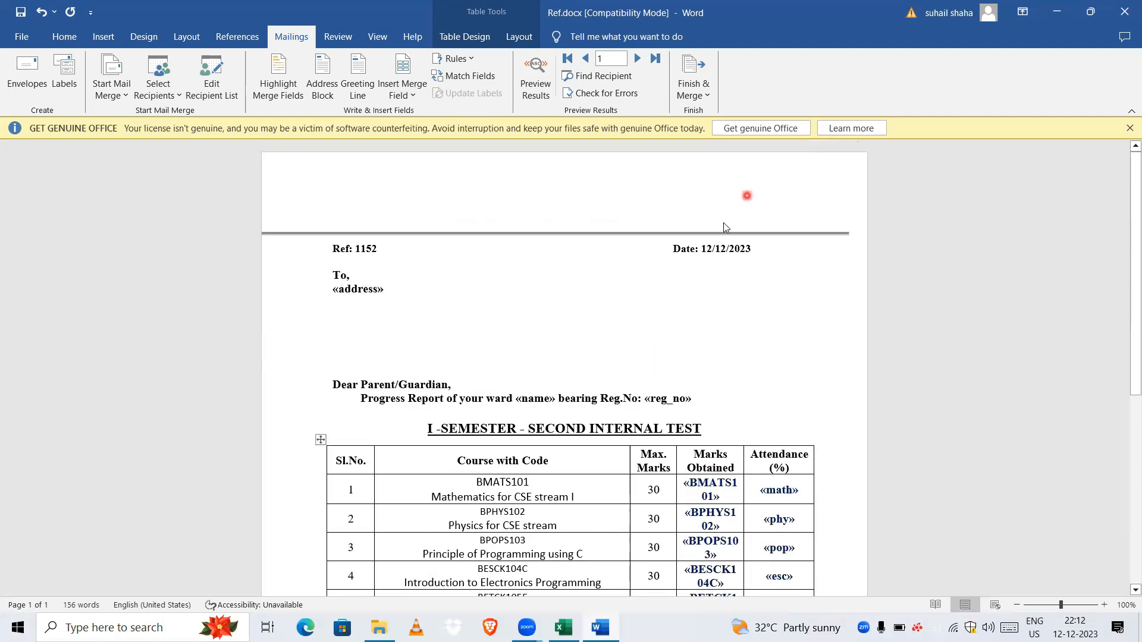
scroll(433, 445, "down", 2)
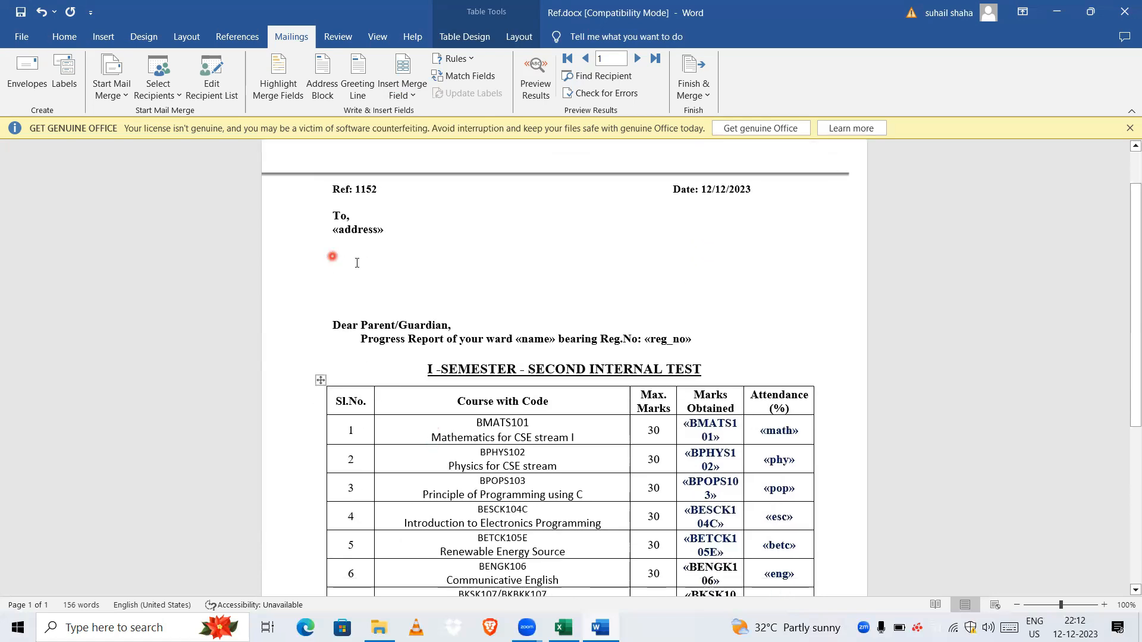
scroll(414, 357, "down", 2)
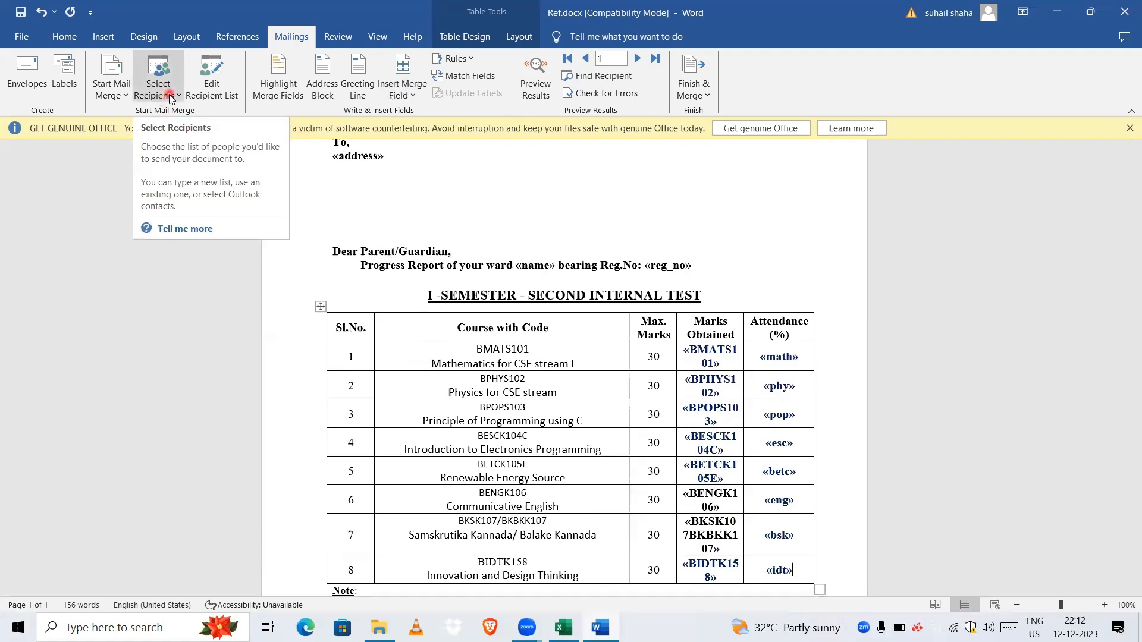
left_click(213, 95)
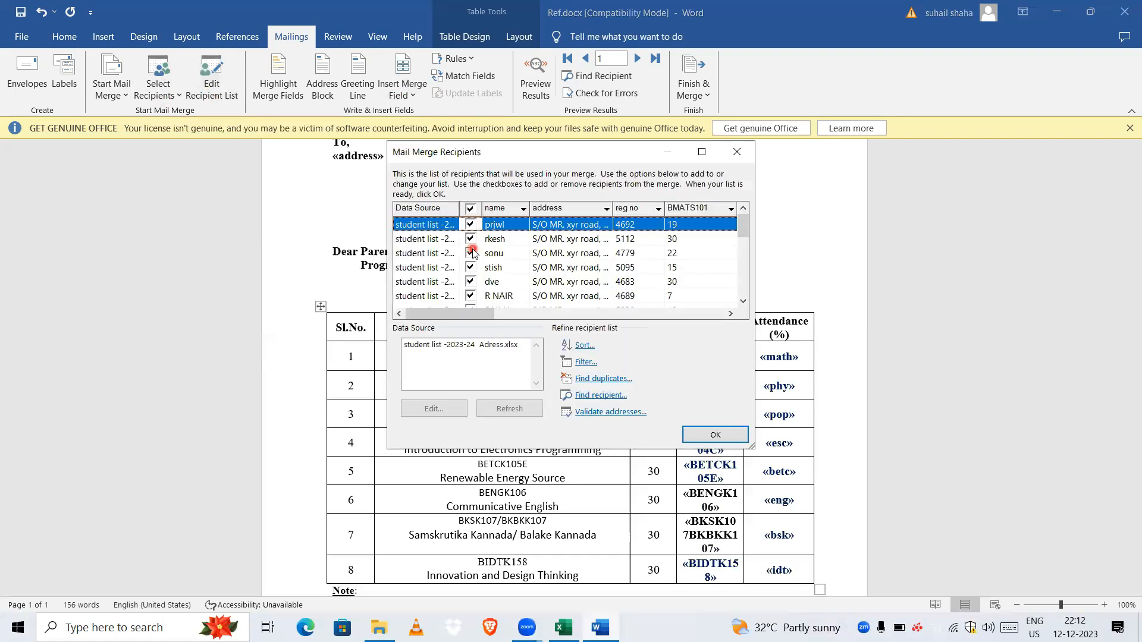
scroll(504, 267, "down", 3)
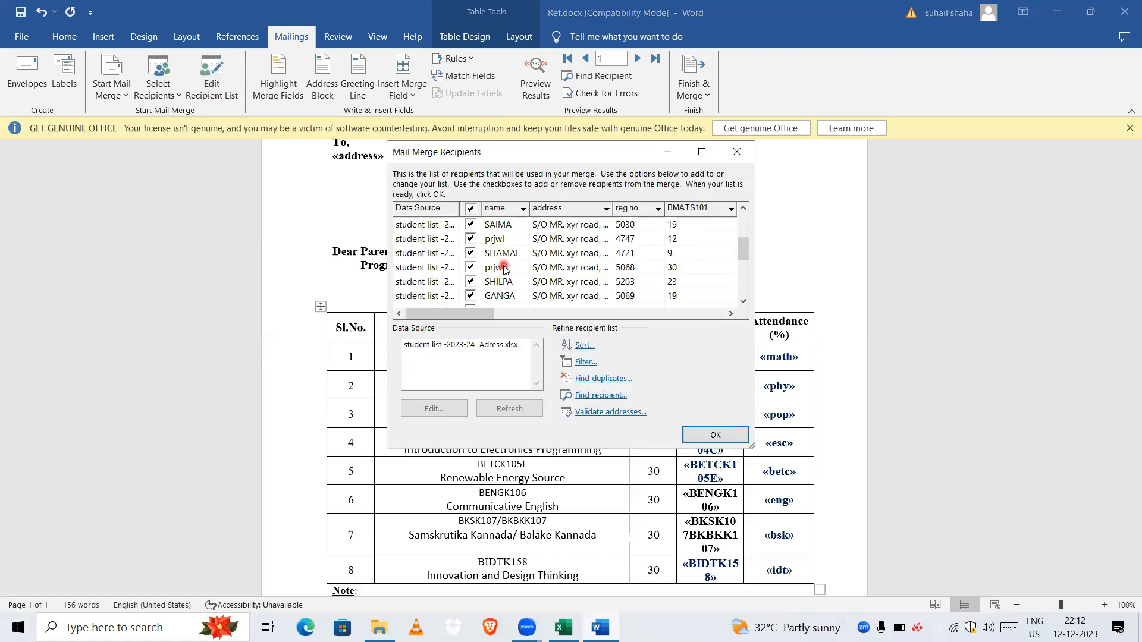
scroll(504, 269, "down", 1)
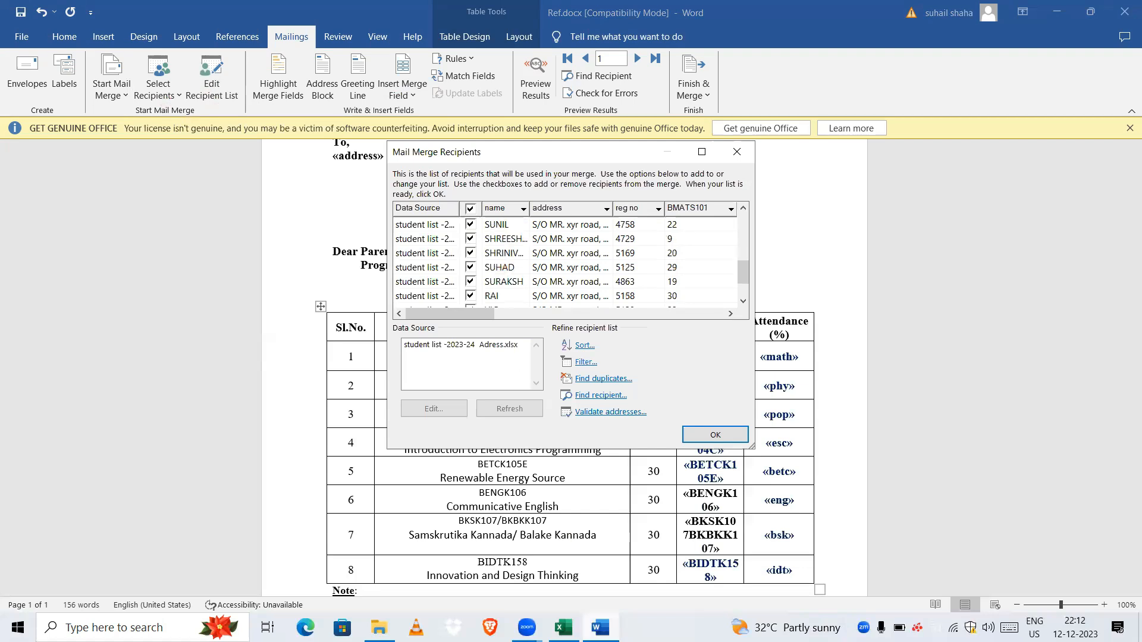
Switch to the student list workbook in Excel to check its records, and return to the recipient list in Word.
left_click(564, 628)
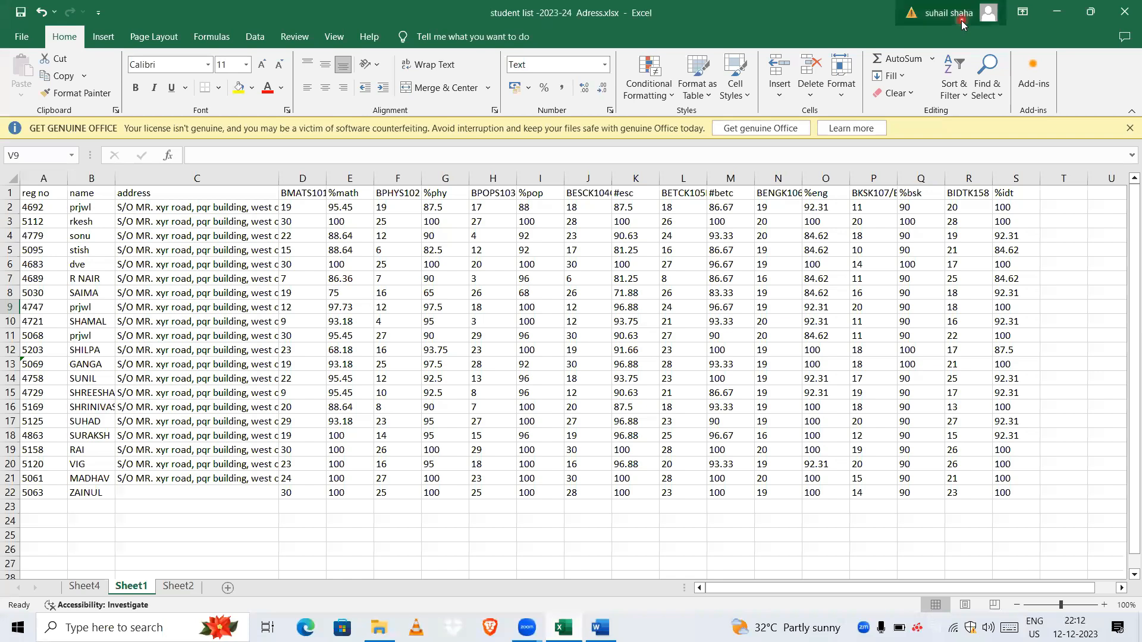
left_click(1039, 18)
left_click(1057, 9)
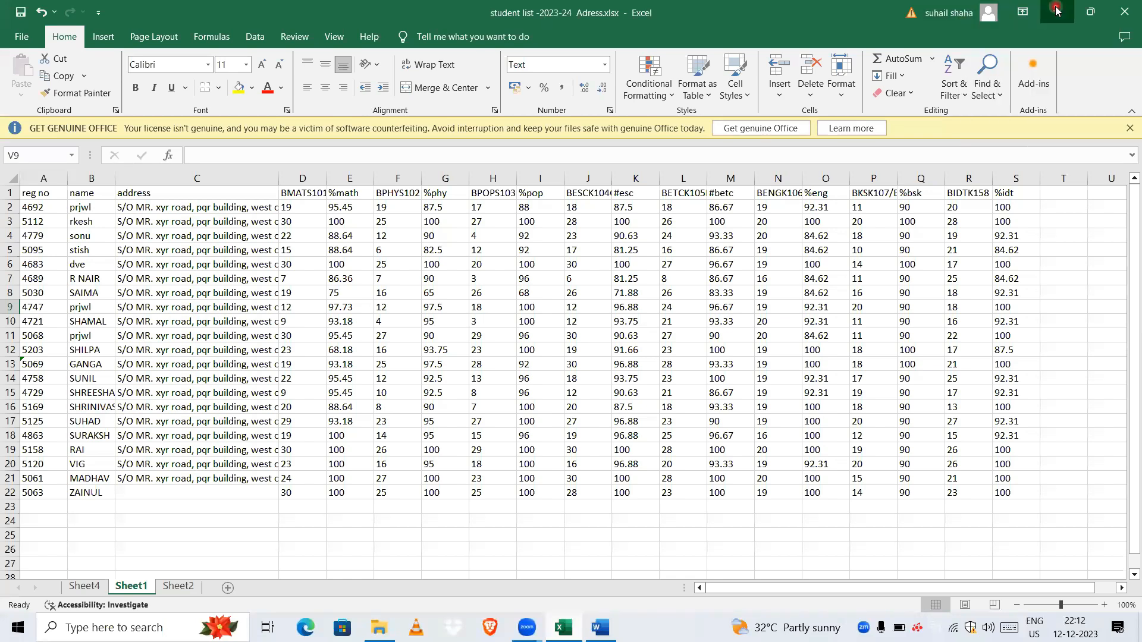
left_click(1056, 8)
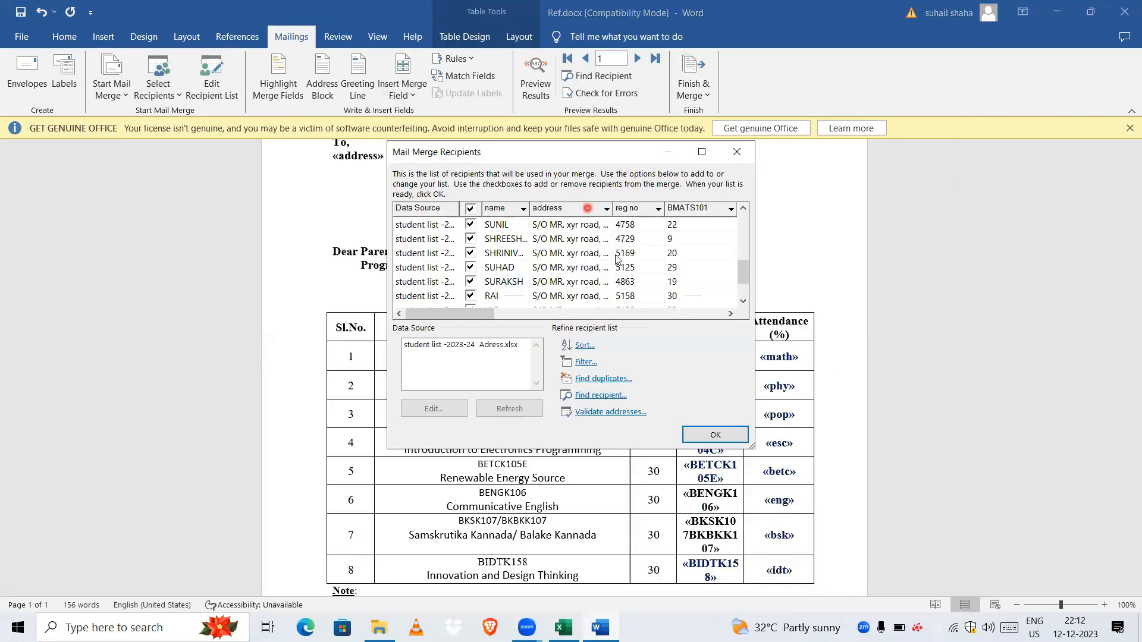
Exclude the third student from the mail merge recipients, include that student again, and accept the recipient list.
scroll(617, 259, "up", 5)
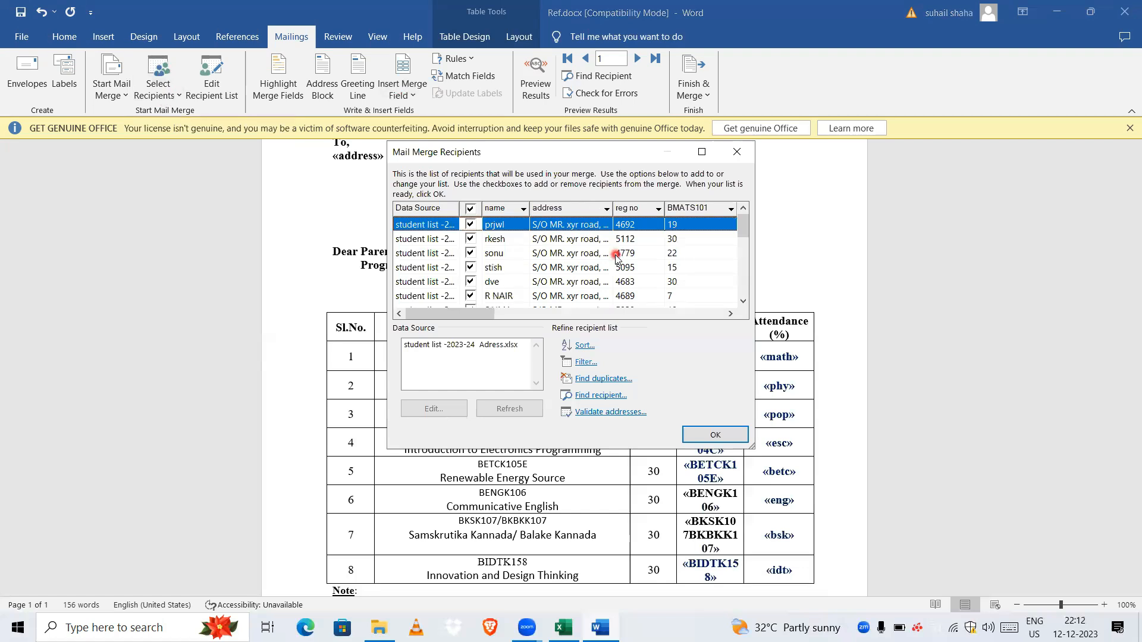
left_click(471, 254)
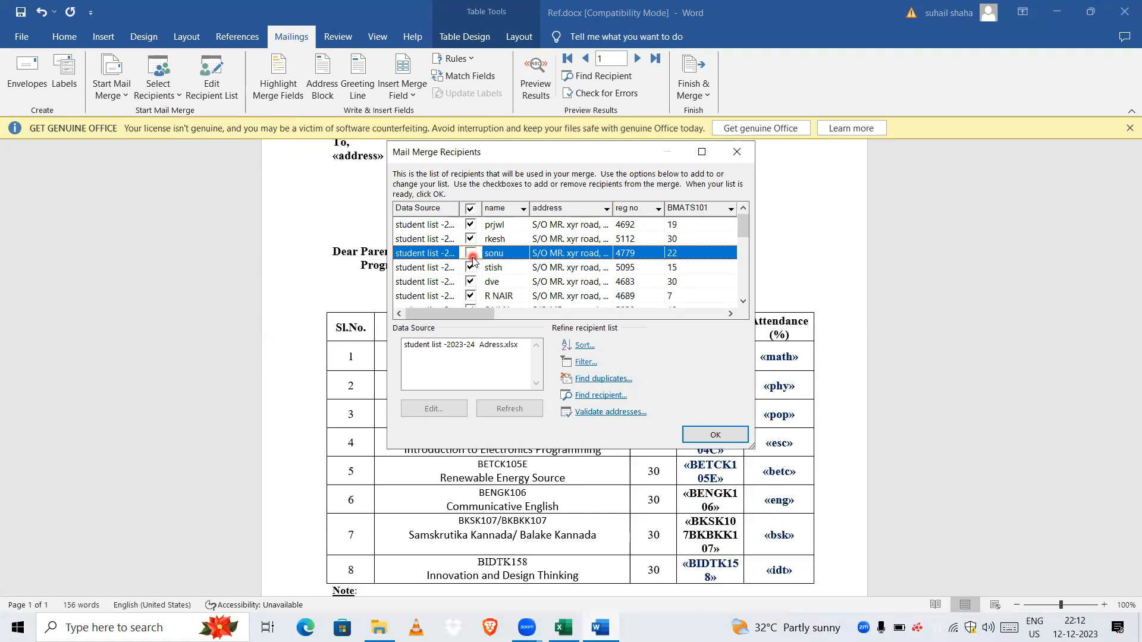
left_click(472, 253)
left_click(695, 439)
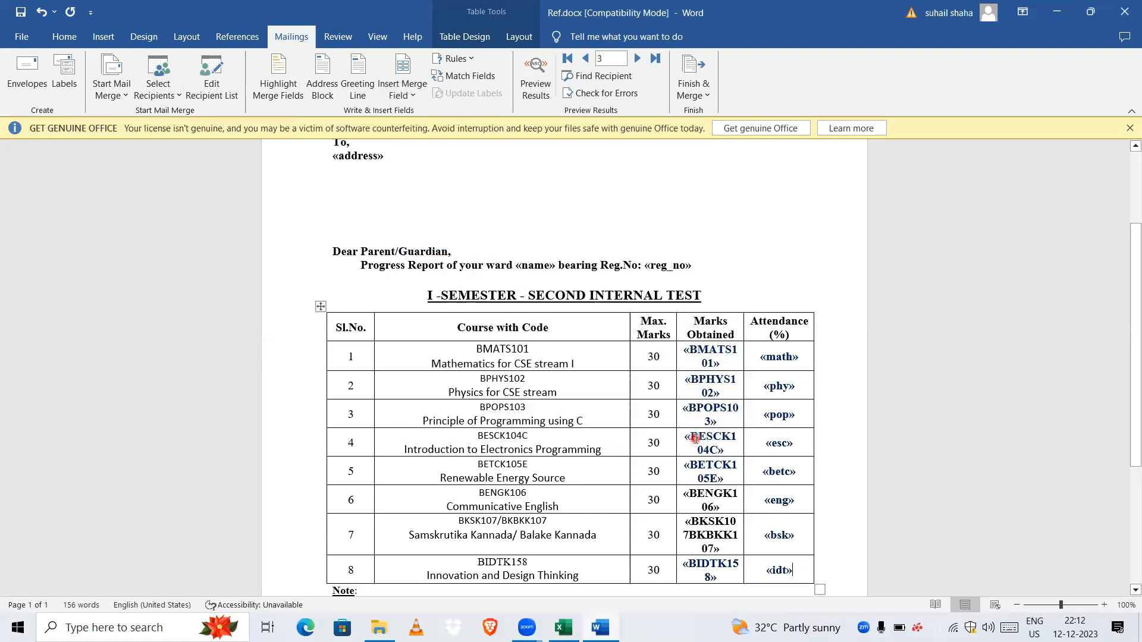
Set the mail merge type to Letters and merge all records into a new document of individual letters.
left_click(116, 90)
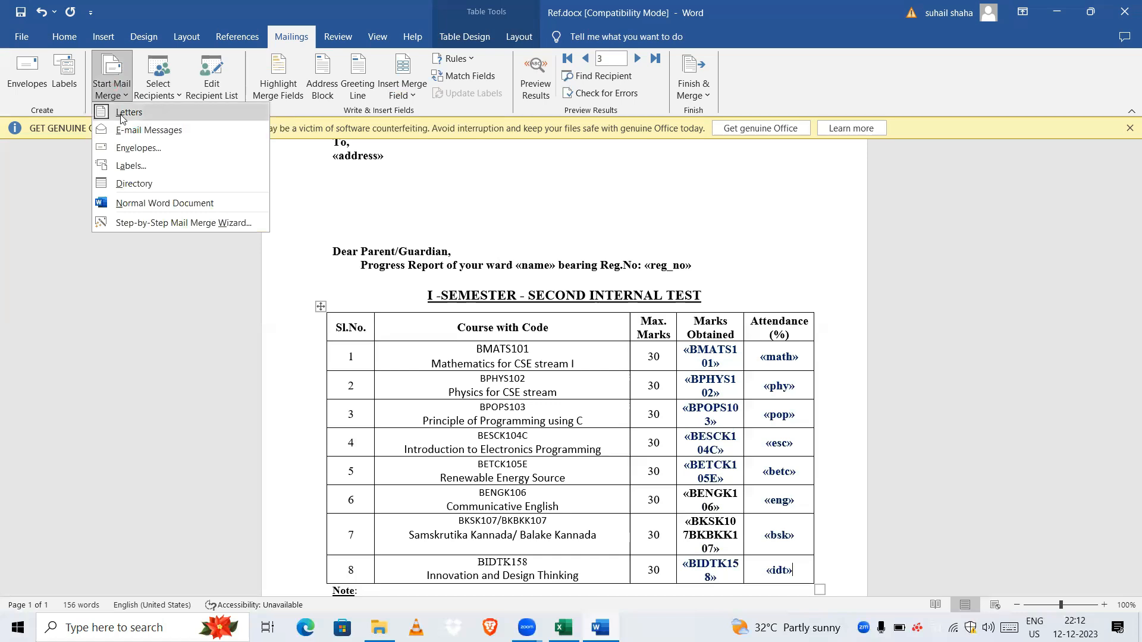
left_click(121, 113)
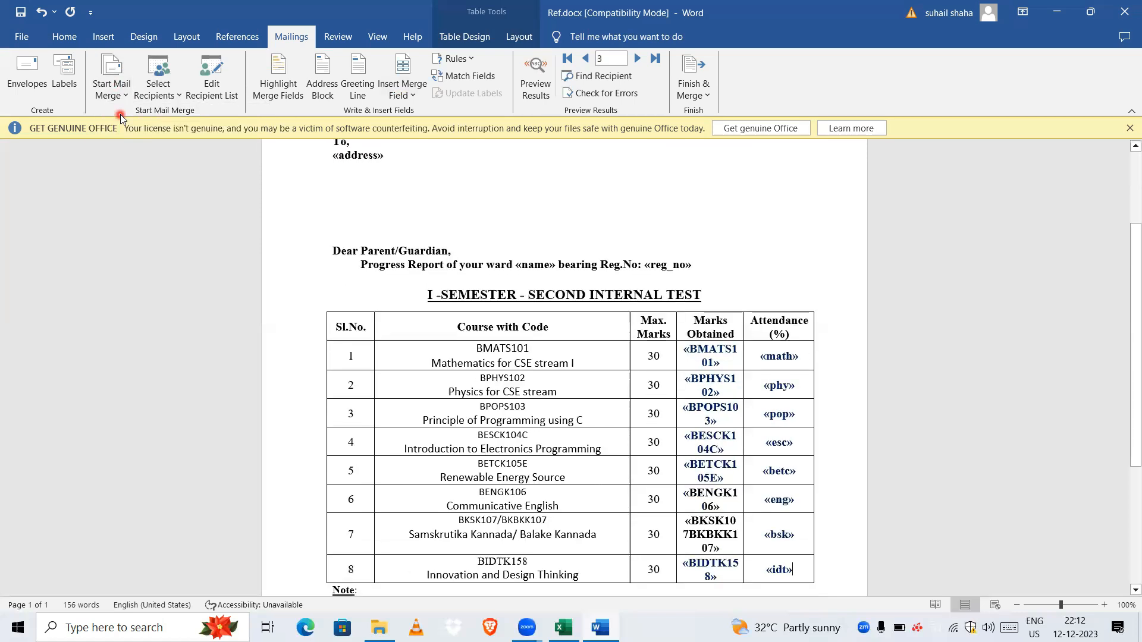
left_click(691, 77)
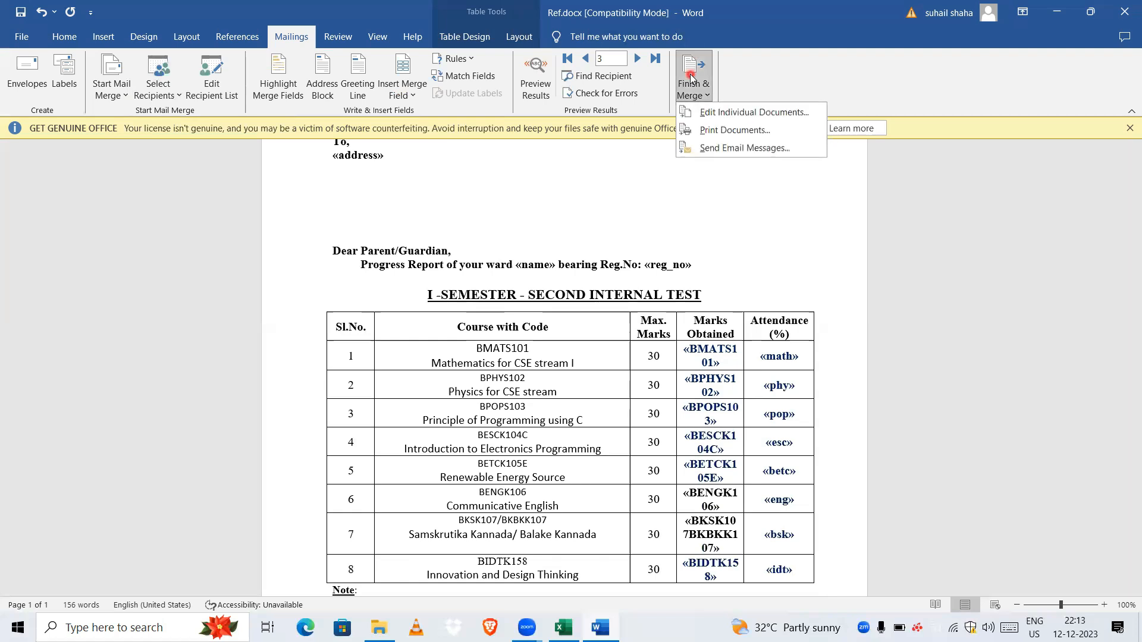
left_click(720, 113)
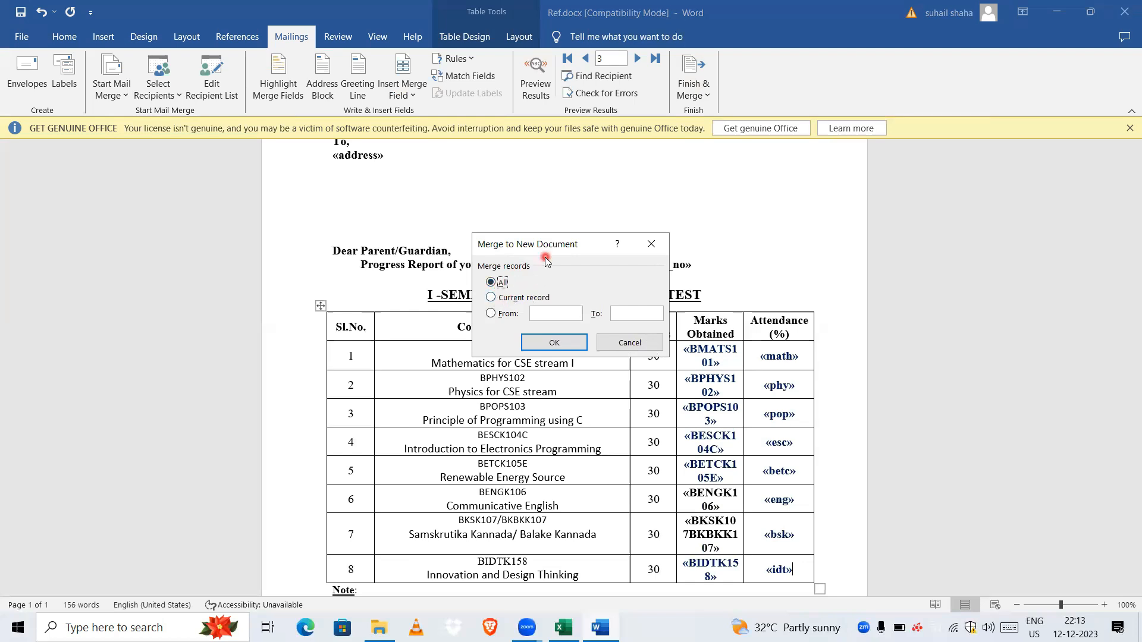
left_click(555, 343)
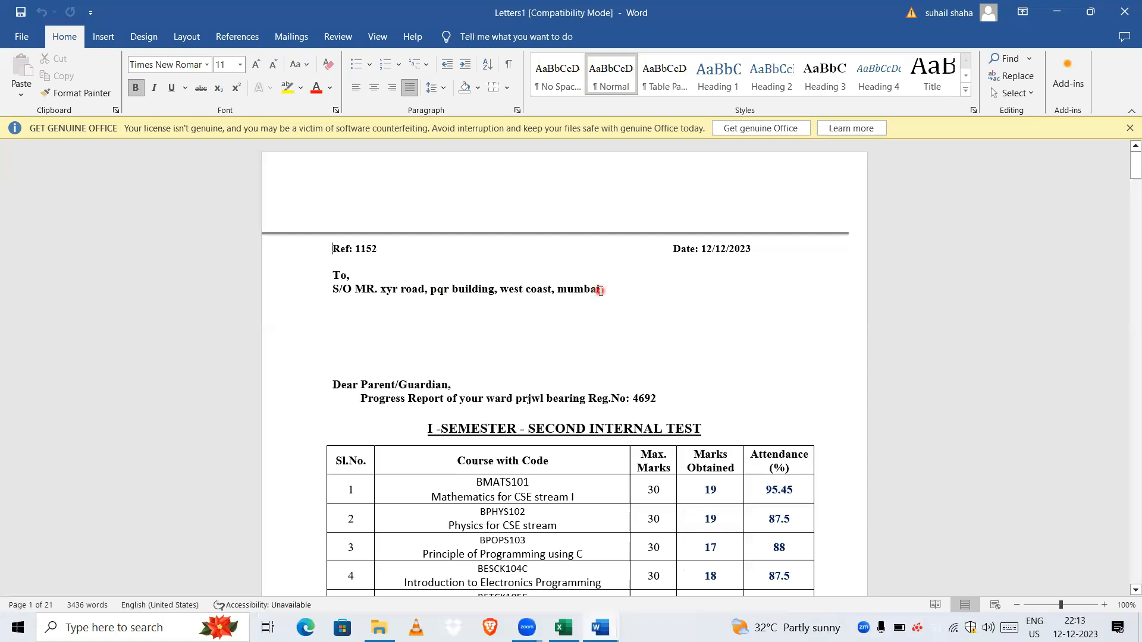
Check the address, student name, registration number, marks and attendance in the first merged letter.
scroll(435, 335, "down", 2)
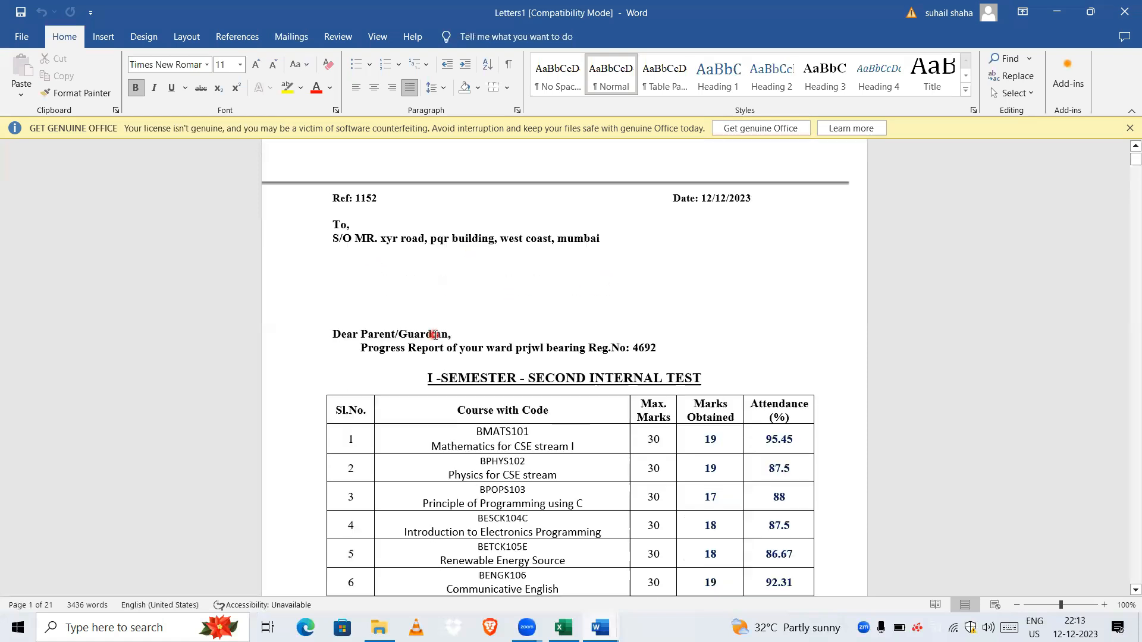
scroll(434, 335, "down", 2)
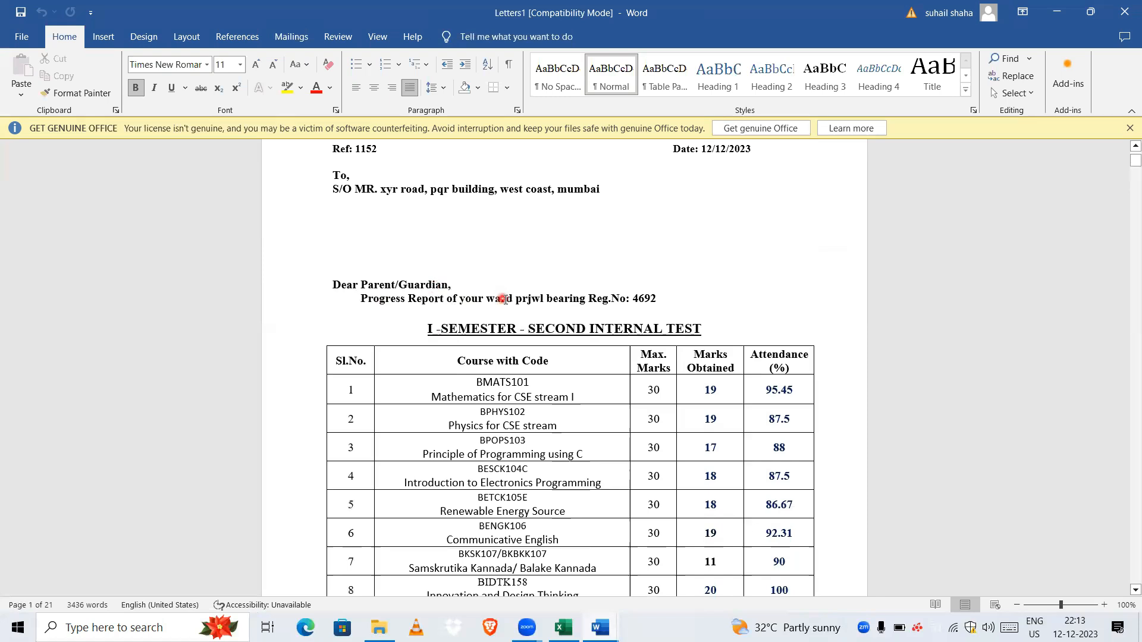
left_click_drag(515, 299, 545, 298)
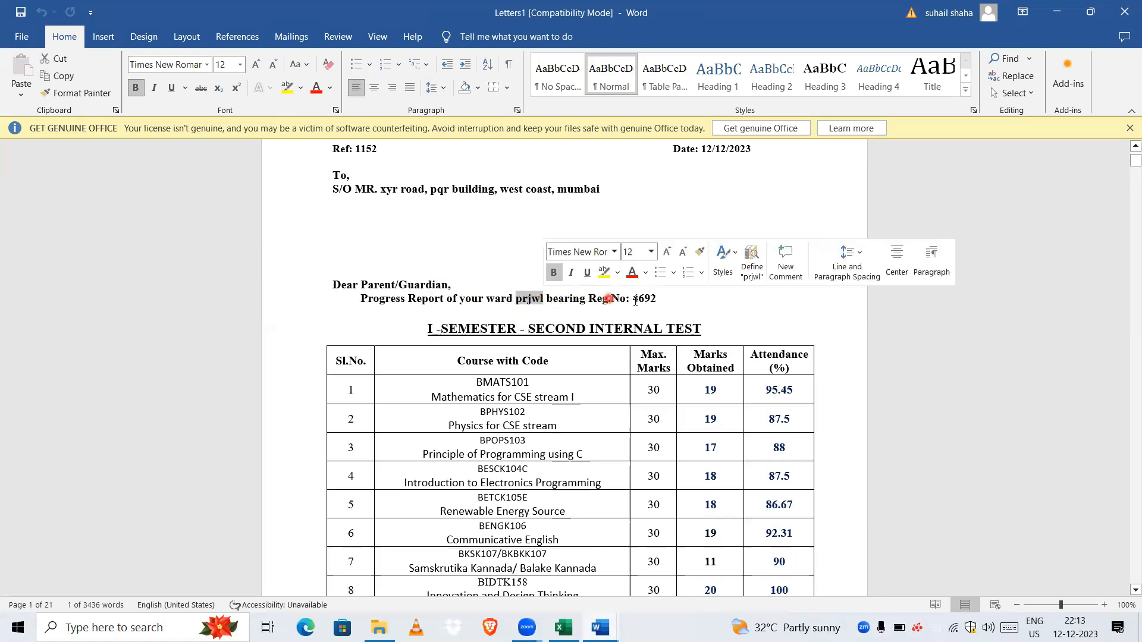
left_click_drag(633, 298, 658, 298)
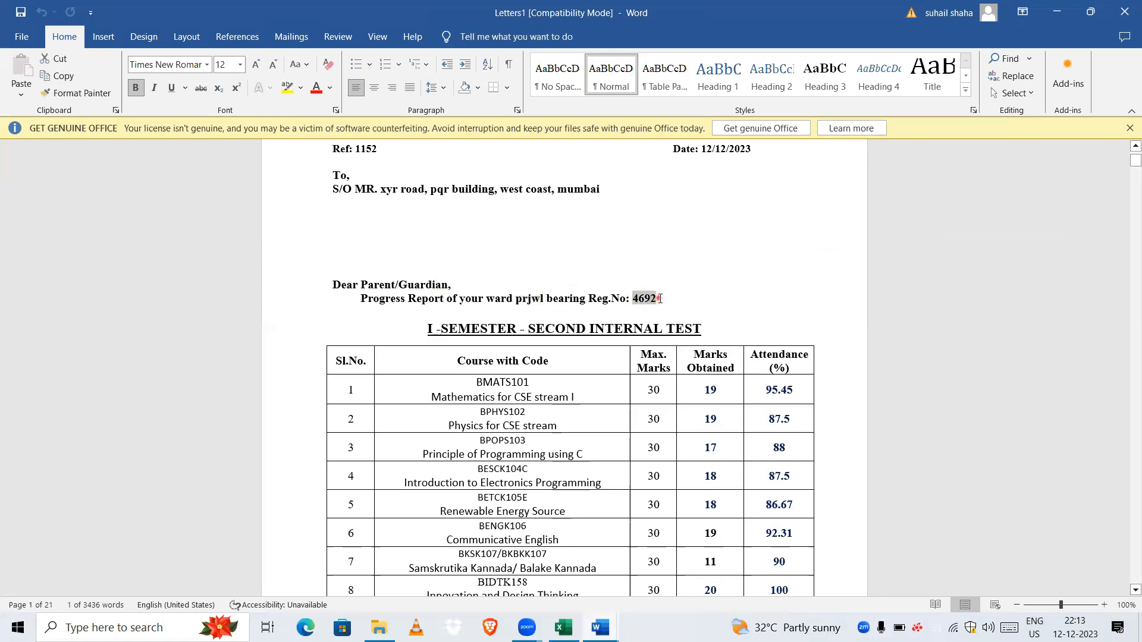
scroll(659, 437, "down", 3)
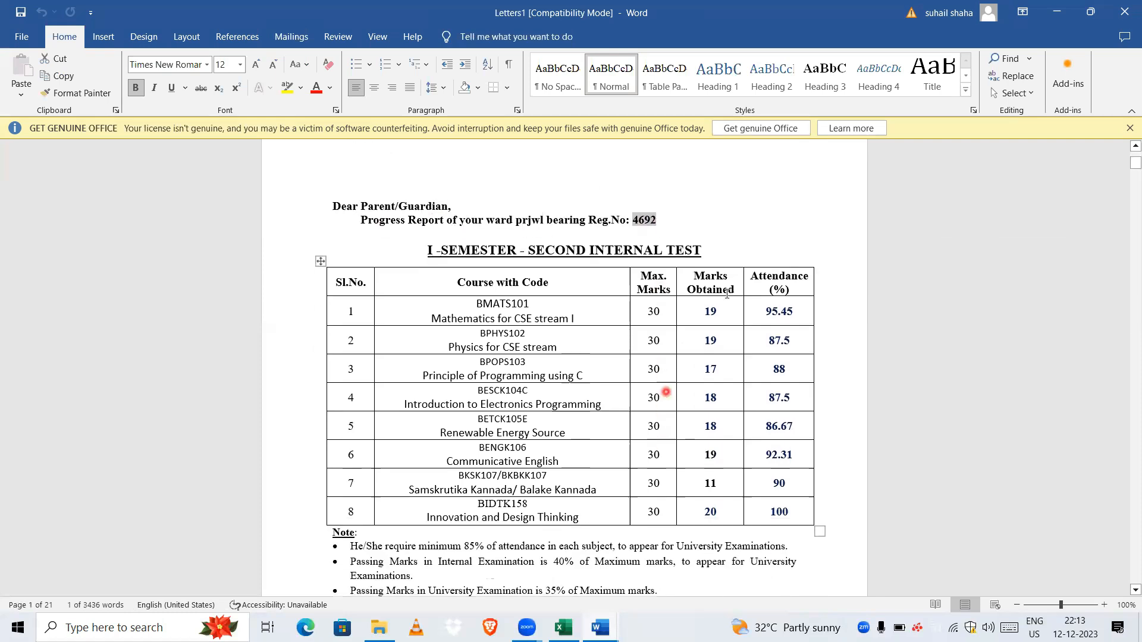
scroll(722, 372, "down", 2)
Look through the following merged letters to near the end of the document, checking each student's details, marks and attendance.
scroll(722, 372, "down", 17)
scroll(722, 373, "down", 7)
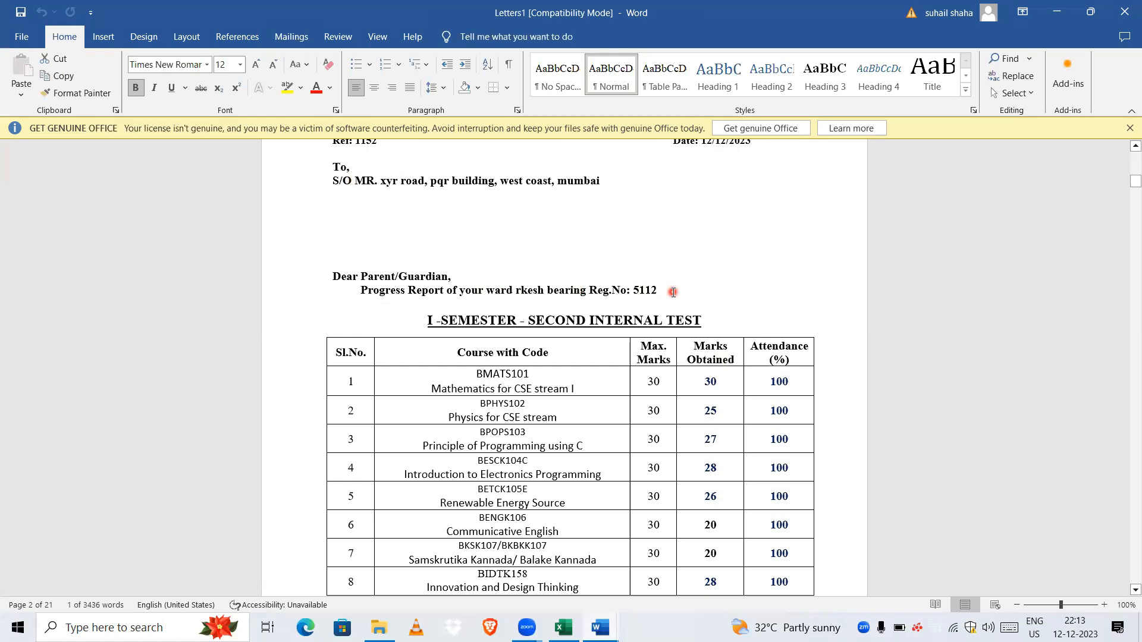
scroll(673, 292, "down", 2)
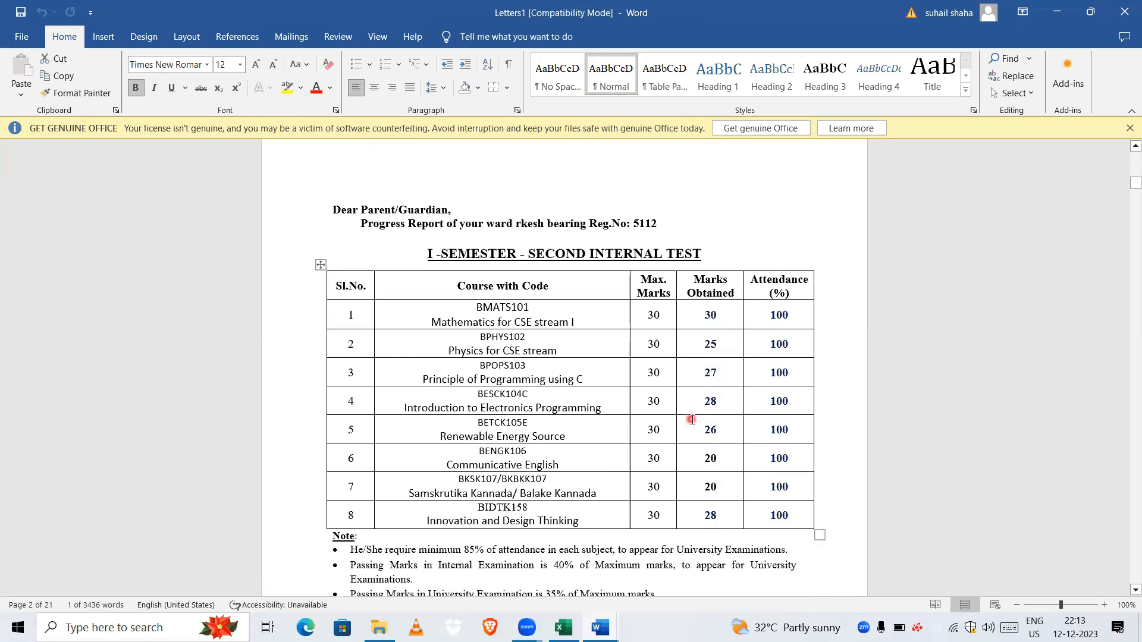
scroll(691, 410, "down", 10)
scroll(694, 405, "down", 8)
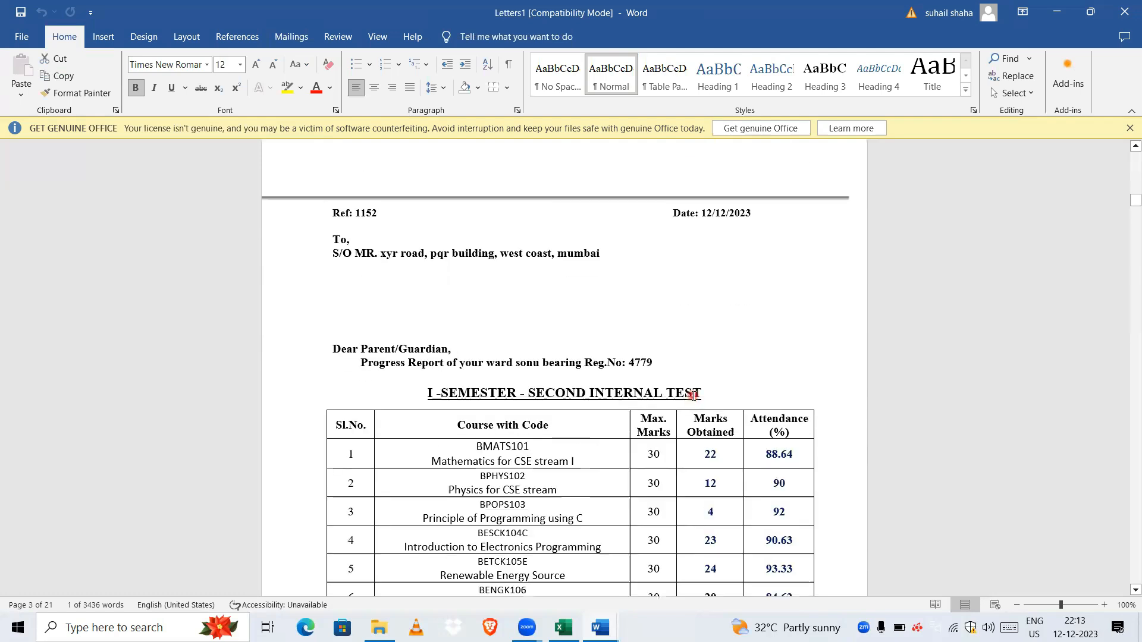
scroll(694, 393, "down", 8)
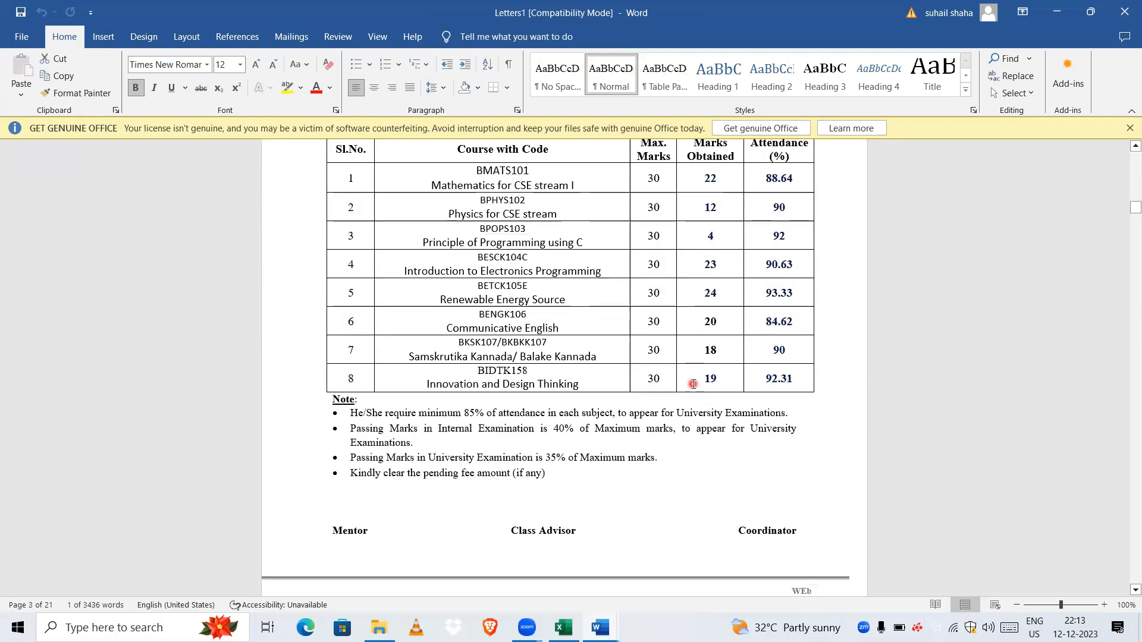
scroll(694, 384, "down", 11)
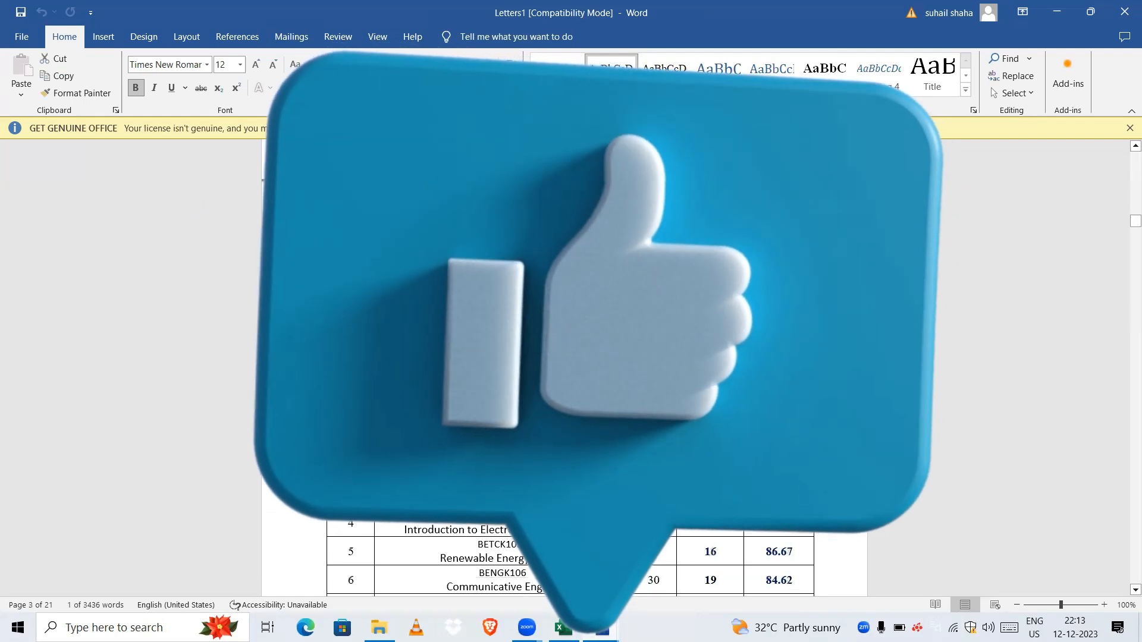
scroll(693, 384, "down", 10)
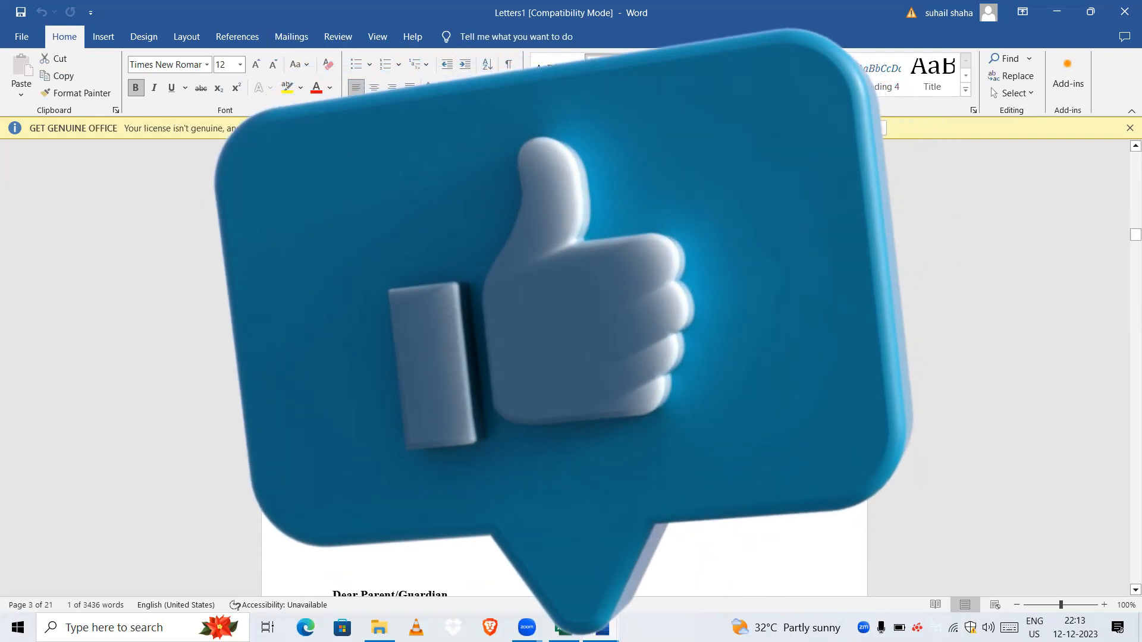
scroll(693, 367, "down", 16)
scroll(696, 366, "down", 10)
scroll(695, 366, "down", 10)
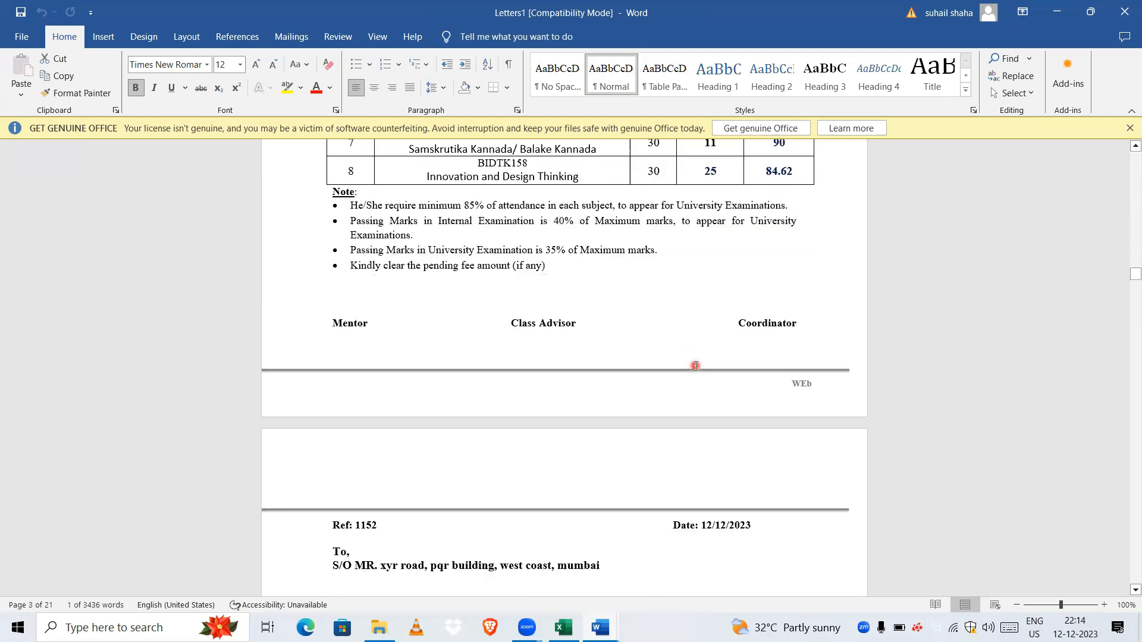
scroll(701, 346, "down", 10)
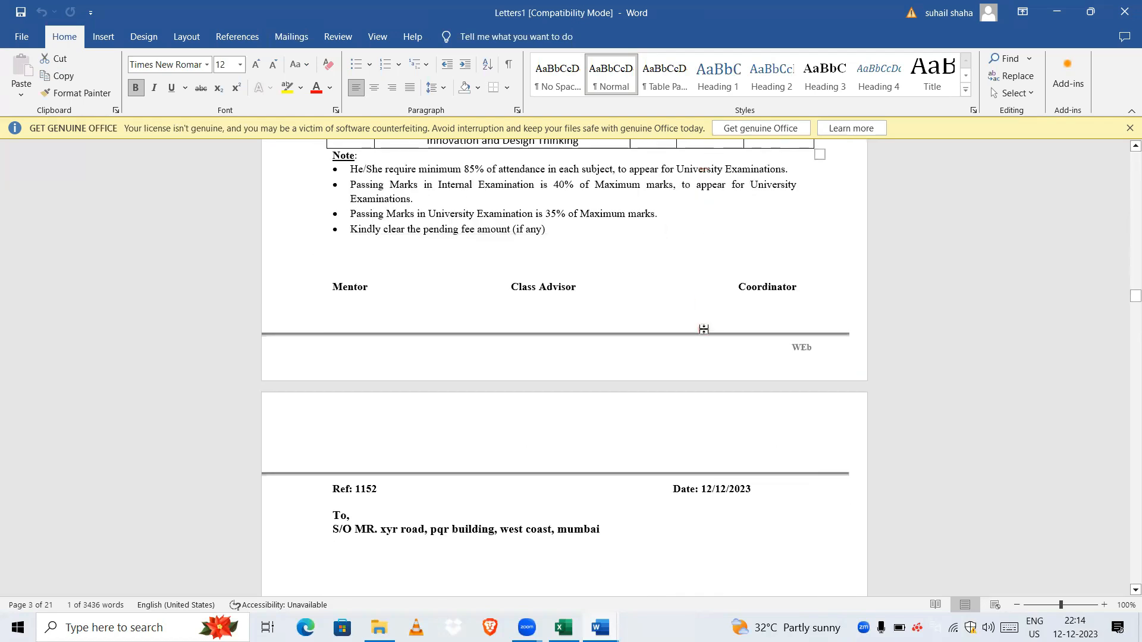
left_click_drag(1126, 297, 1126, 561)
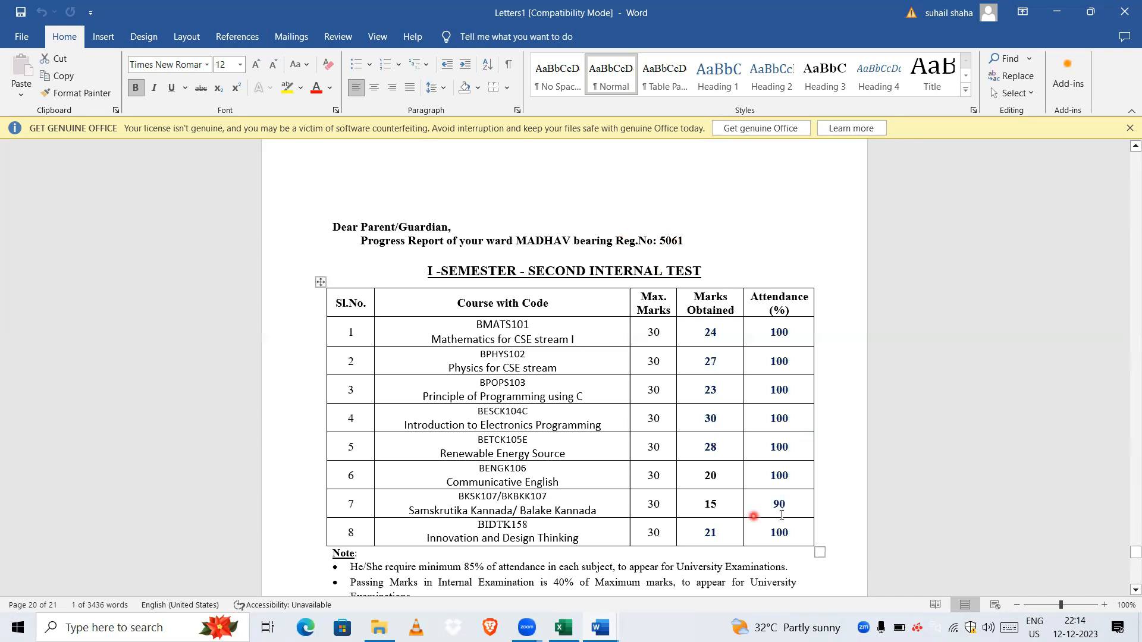
Switch to the student list workbook in Excel to compare its records with the merged letters, and return to the letters in Word.
mouse_move(563, 628)
left_click(549, 556)
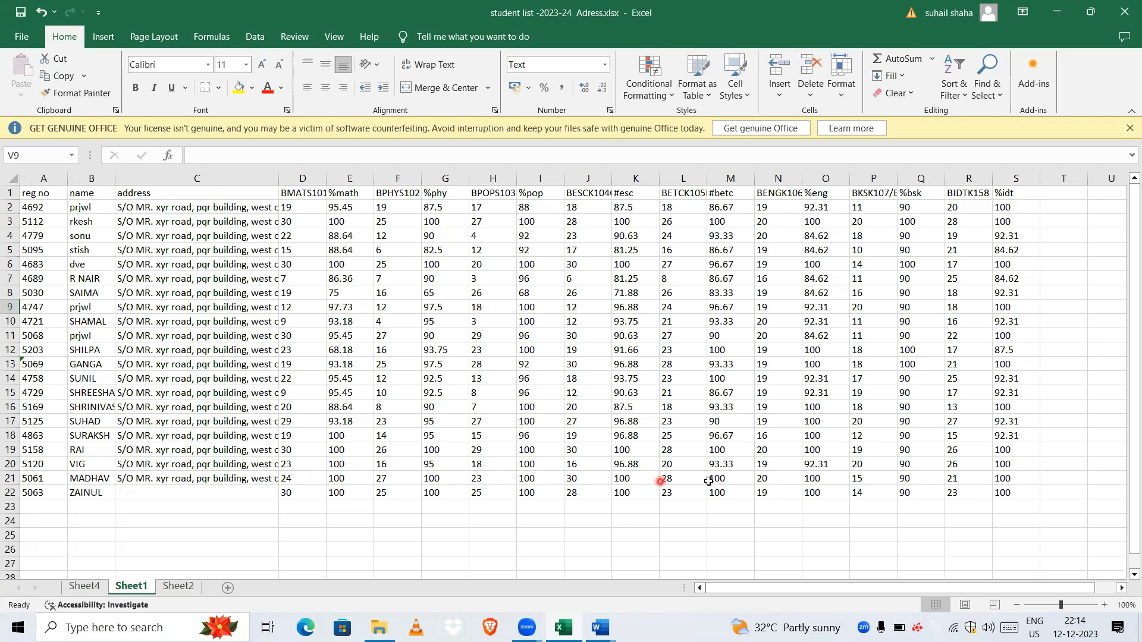
left_click(1061, 12)
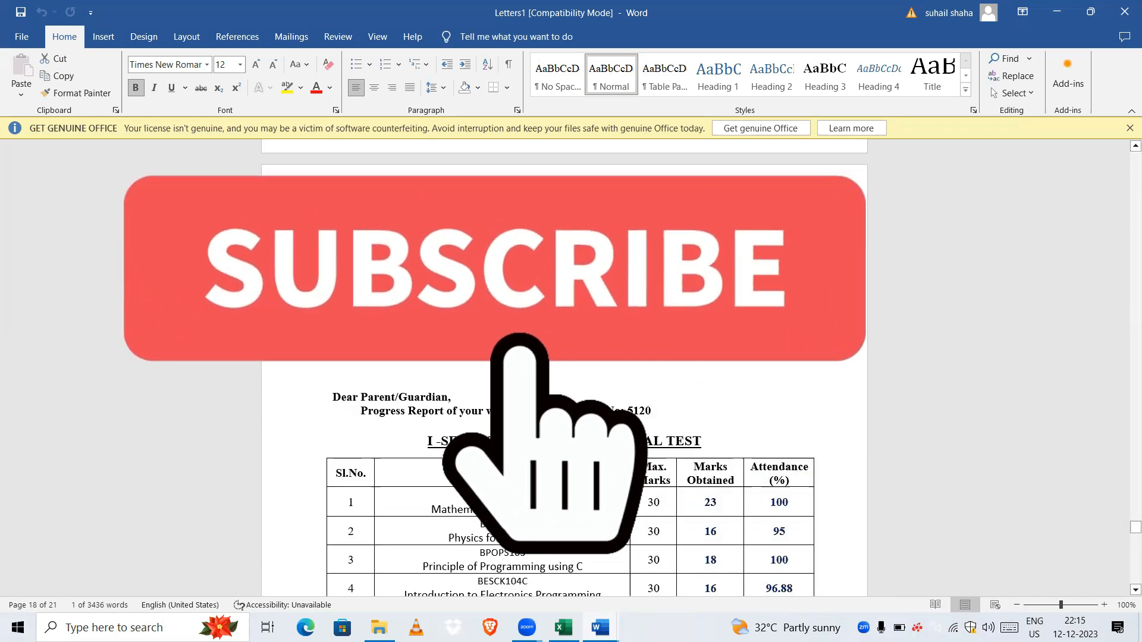
scroll(713, 299, "down", 4)
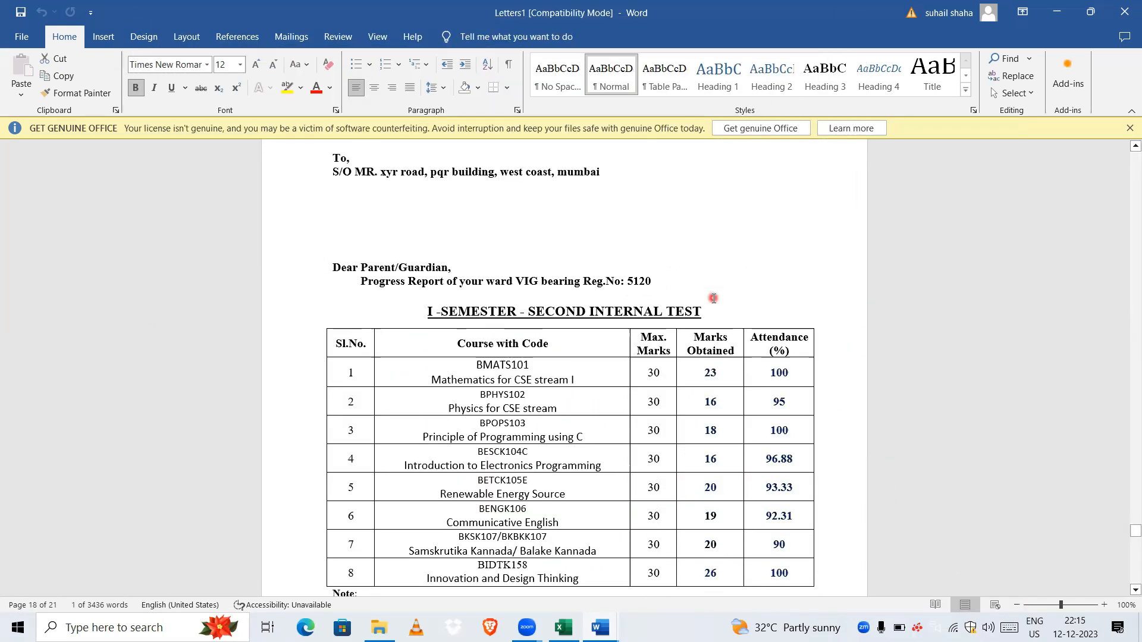